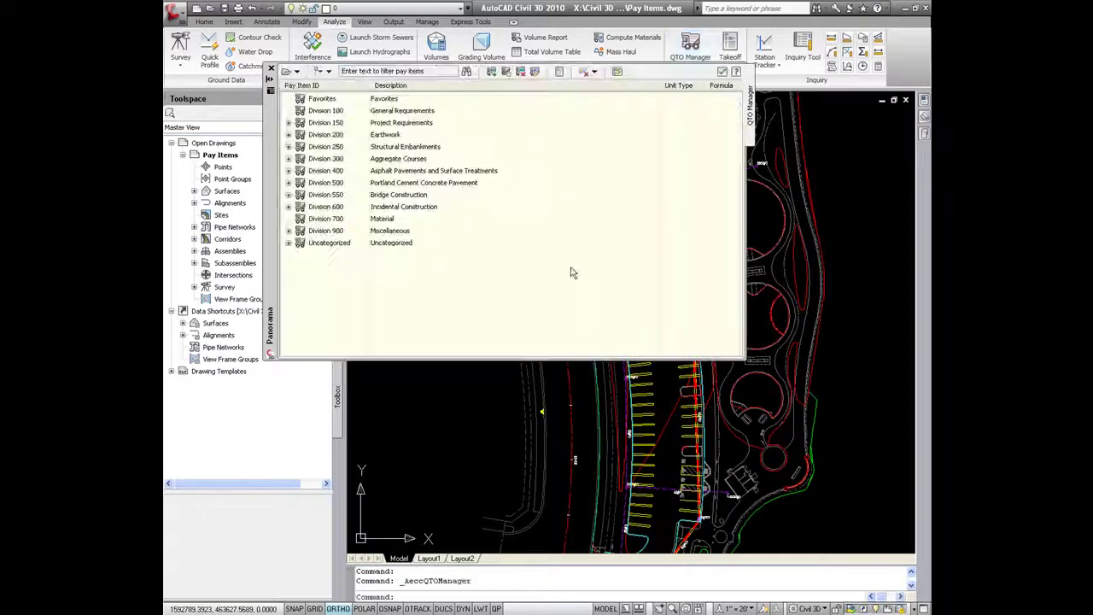
# Step: Examine the pay item file settings and the pay item data folders under United States, without loading another file
pyautogui.moveTo(278, 145); pyautogui.dragTo(382, 238)
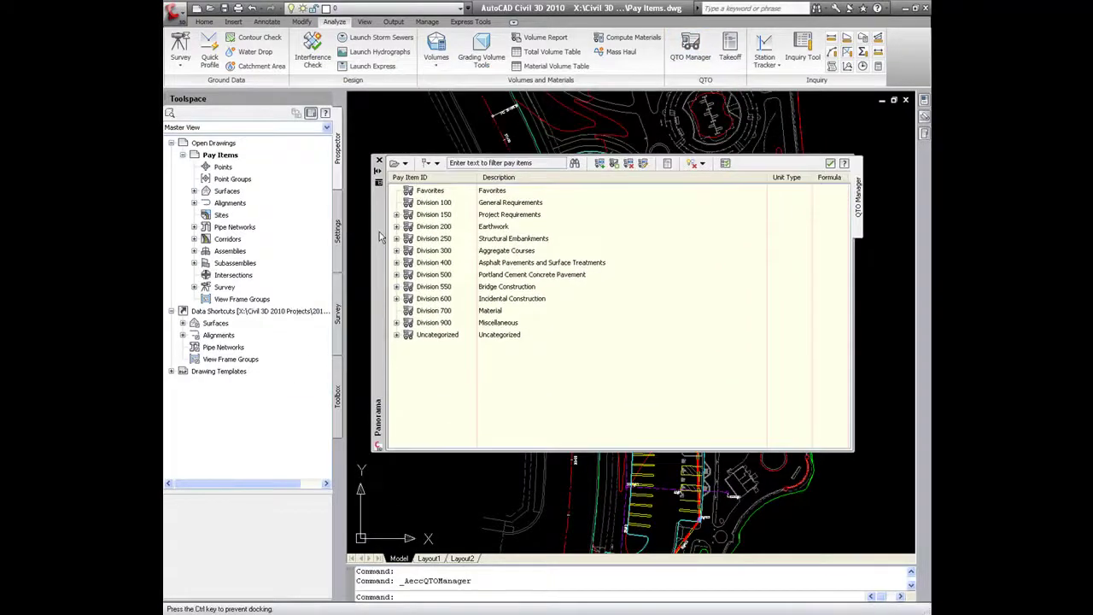
pyautogui.click(405, 164)
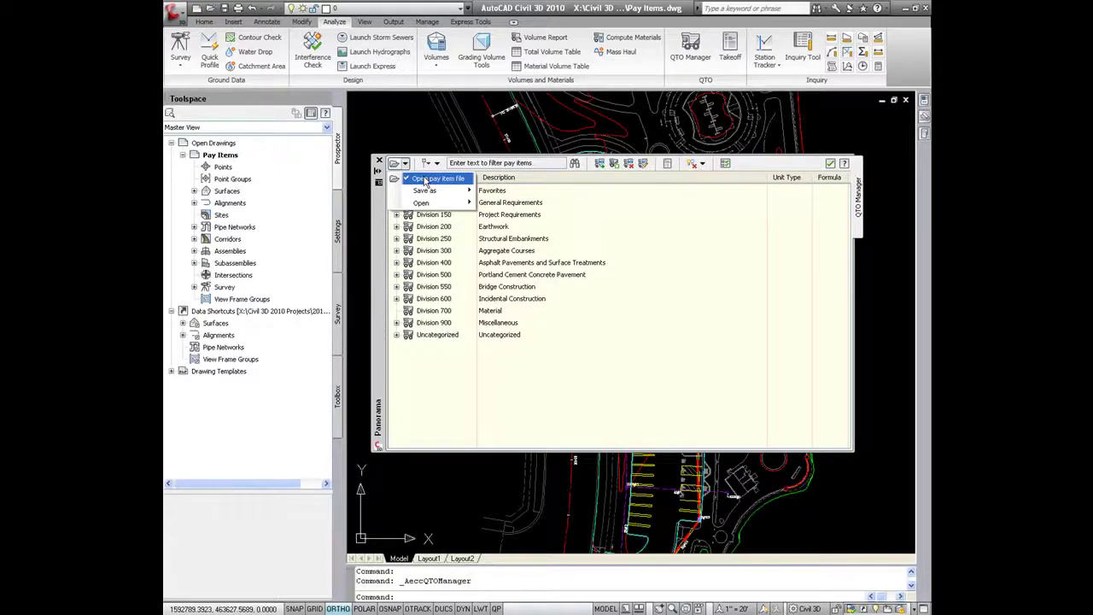
pyautogui.click(424, 181)
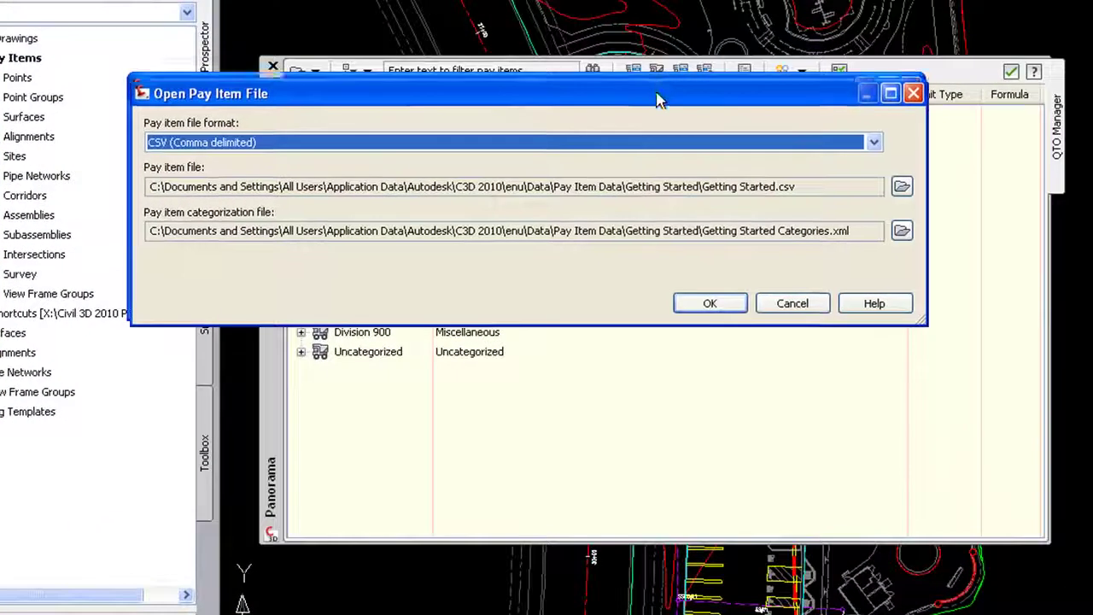
pyautogui.moveTo(658, 100); pyautogui.dragTo(667, 140)
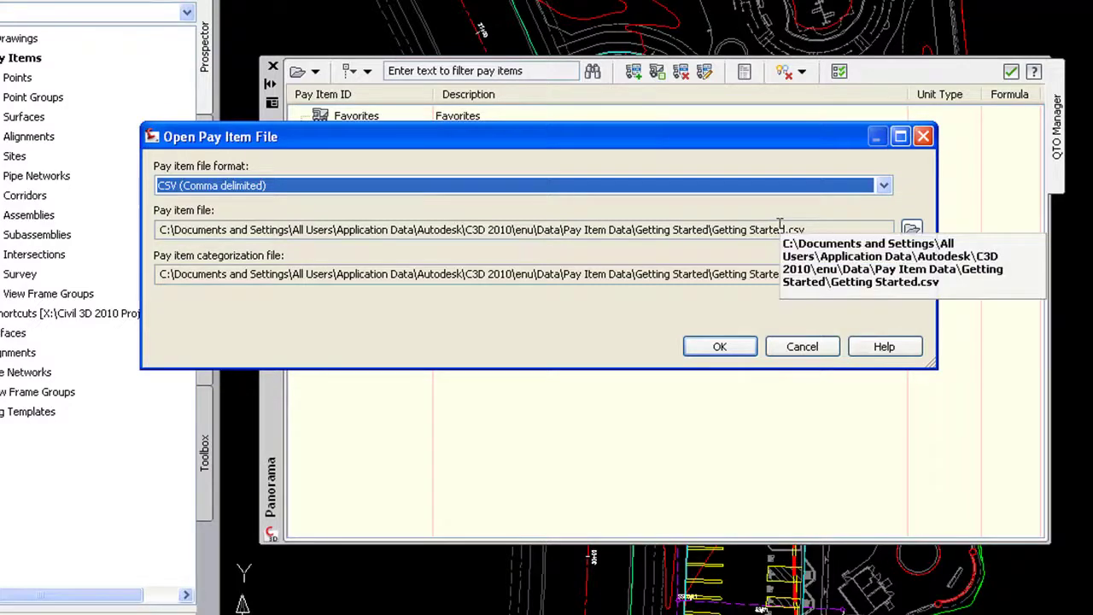
pyautogui.click(911, 230)
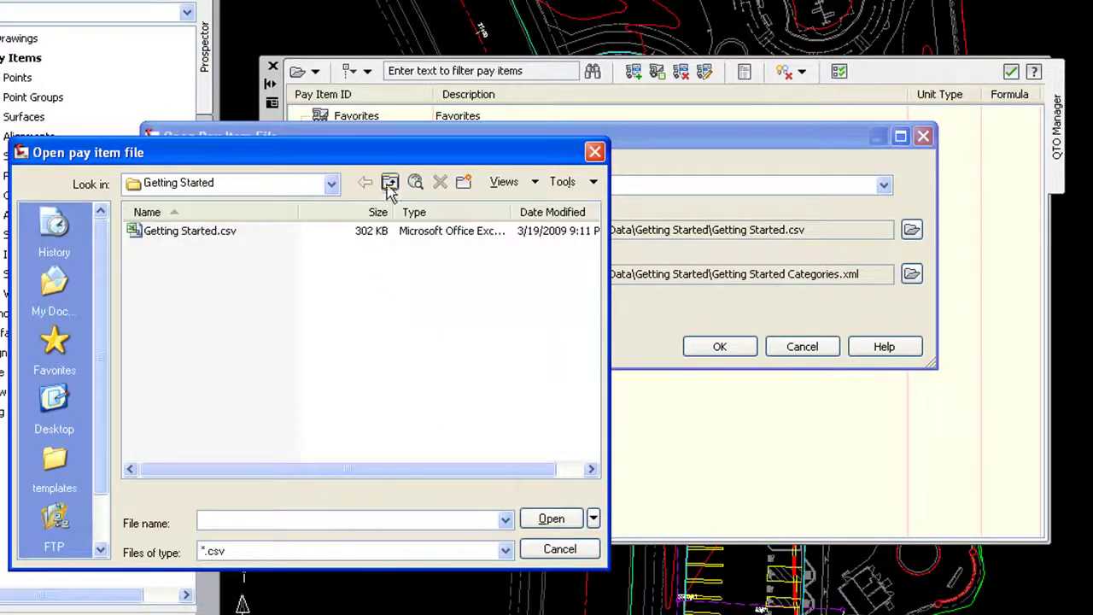
pyautogui.click(391, 182)
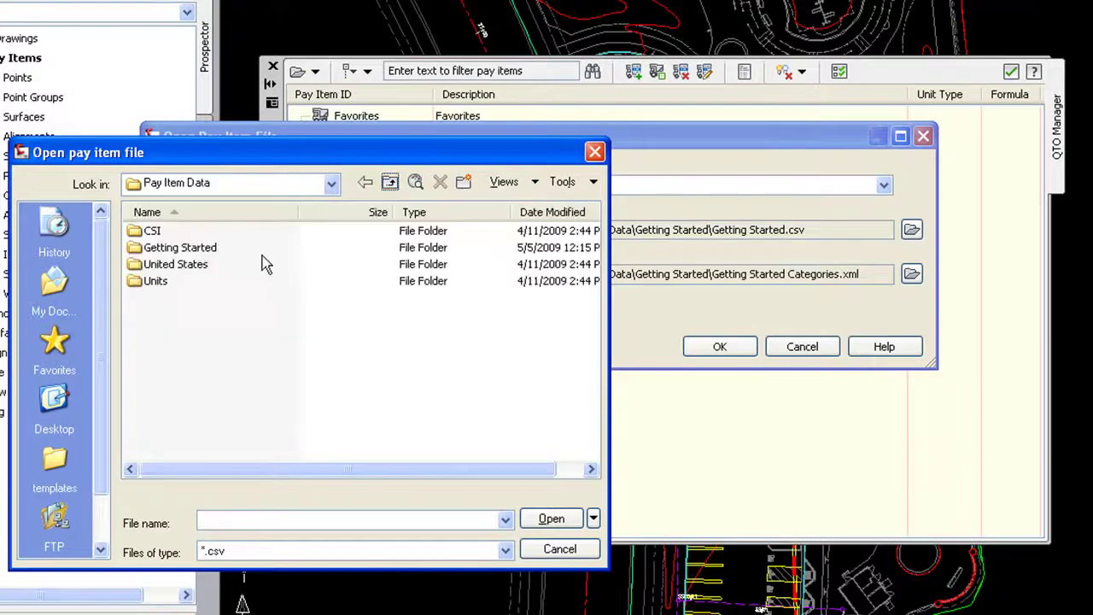
pyautogui.doubleClick(152, 266)
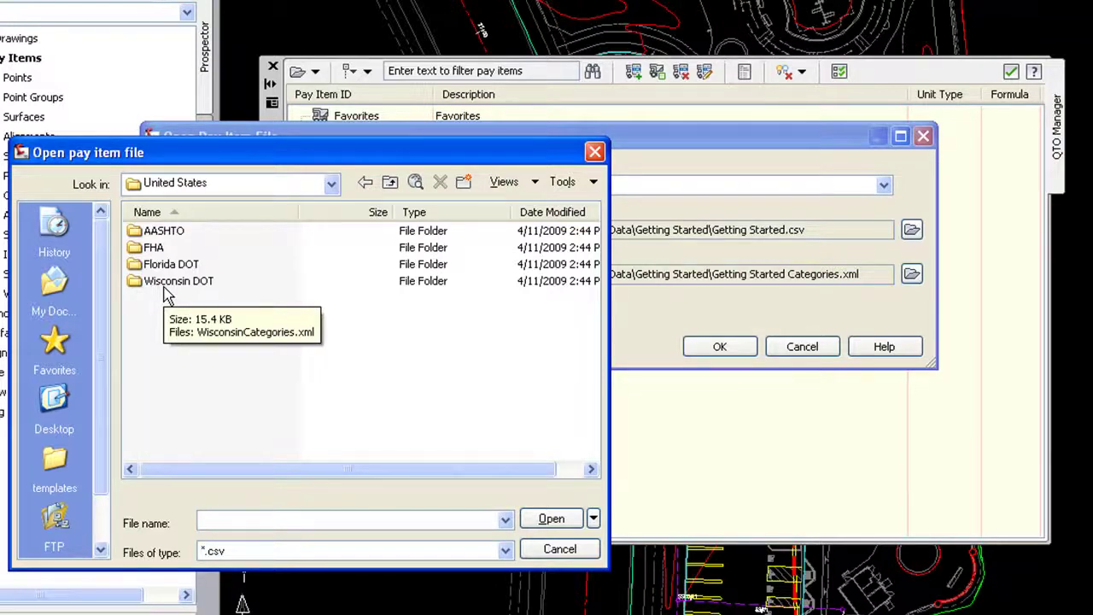
pyautogui.click(530, 549)
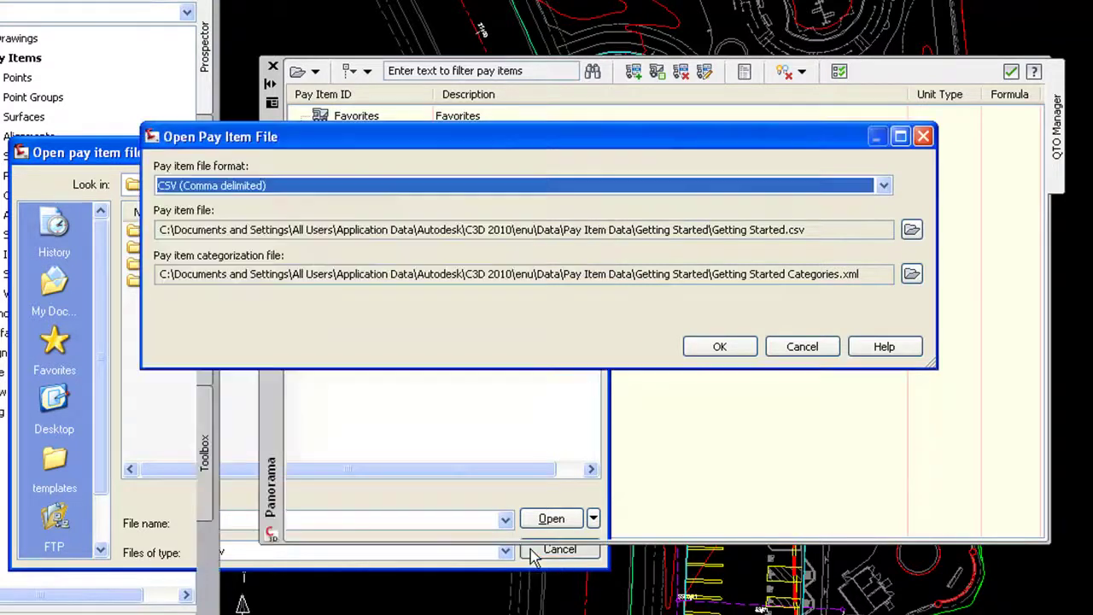
pyautogui.click(798, 352)
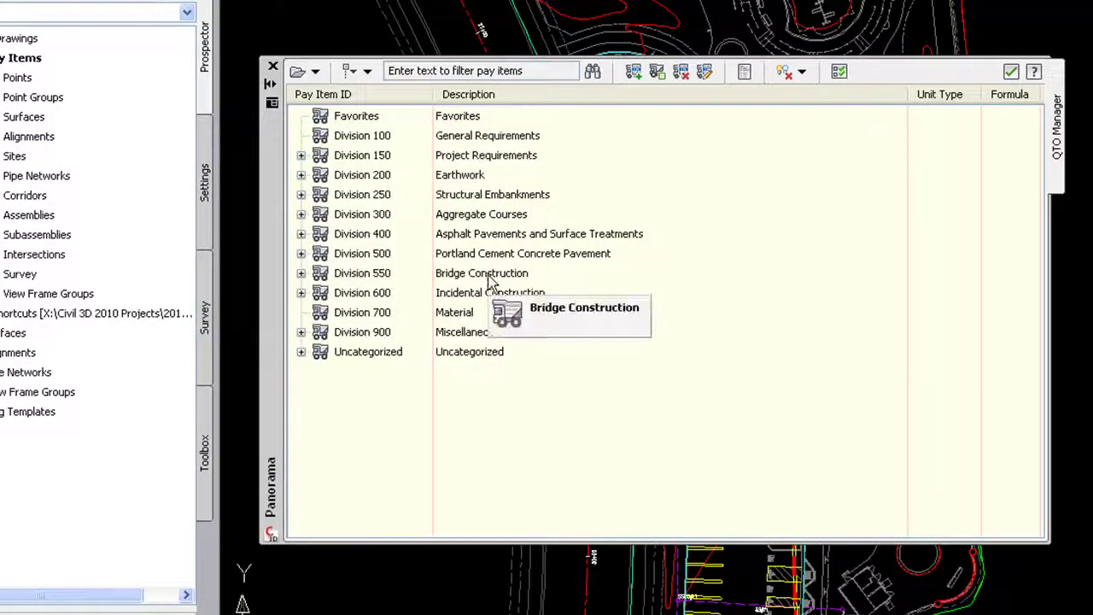
# Step: Filter the pay item list by "markings" and turn off categorization
pyautogui.click(513, 70)
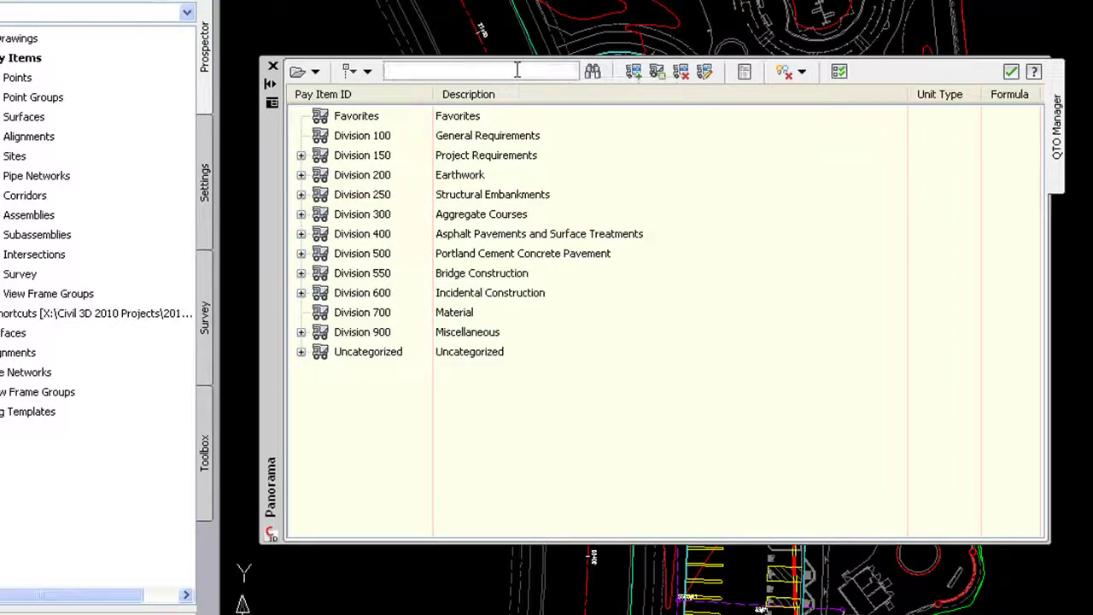
pyautogui.write('markings')
pyautogui.click(593, 71)
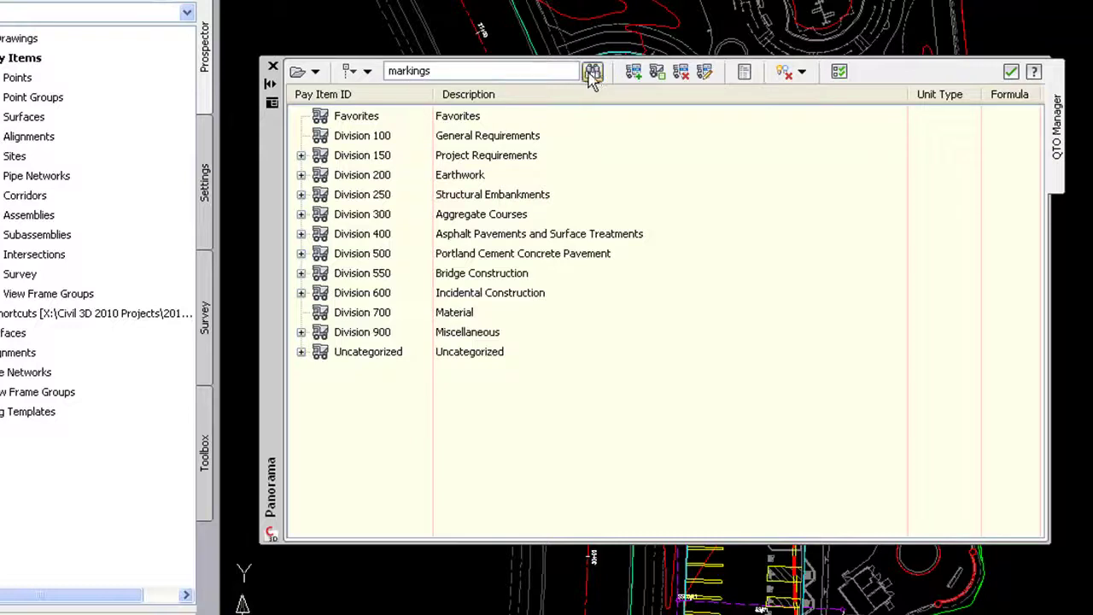
pyautogui.click(366, 71)
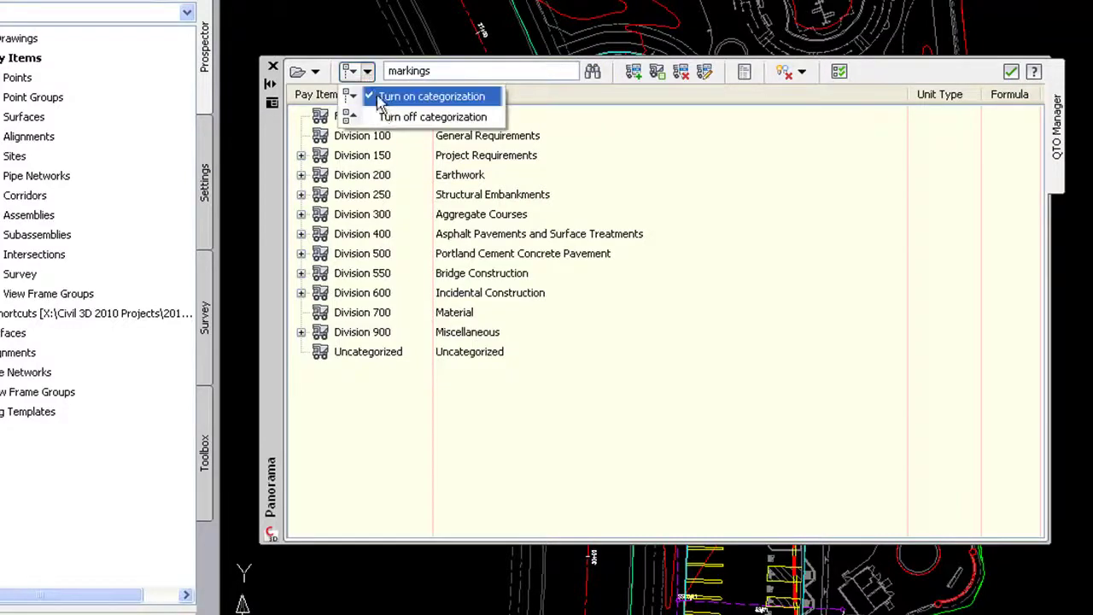
pyautogui.click(389, 115)
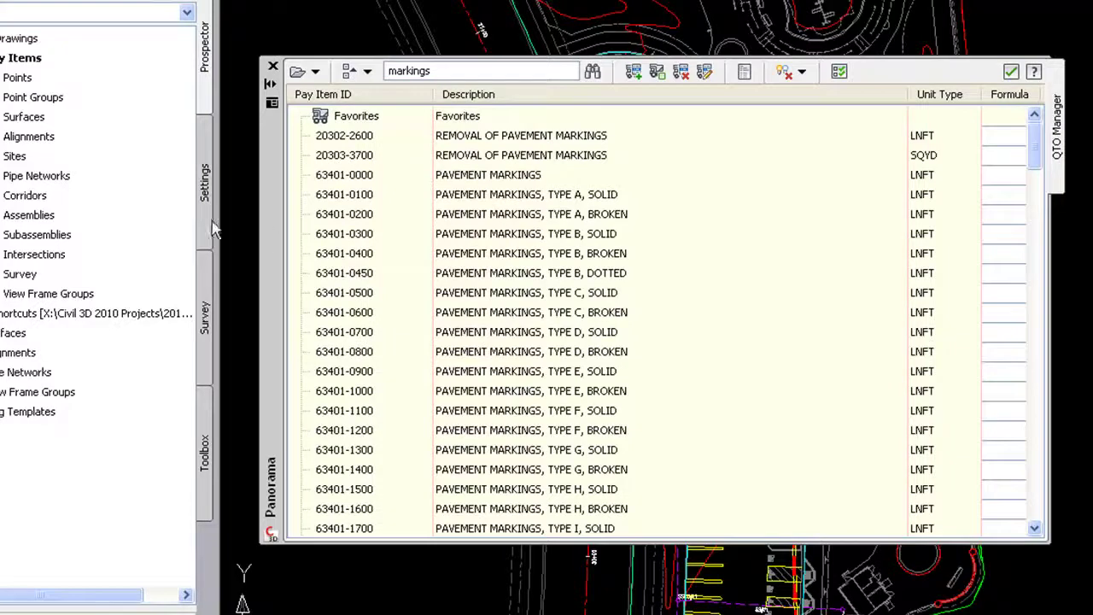
# Step: Select all the yellow parking stripes with Select Similar and assign them pay item 63401-0300, PAVEMENT MARKINGS, TYPE B, SOLID
pyautogui.moveTo(269, 227); pyautogui.dragTo(259, 154)
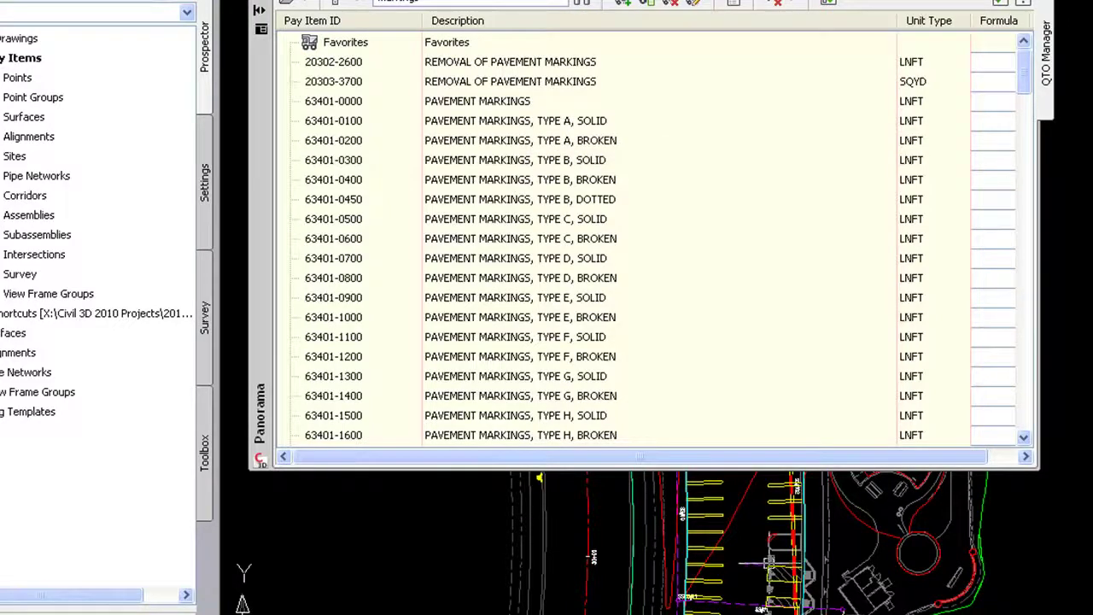
pyautogui.scroll(2, 745, 558)
pyautogui.scroll(3, 745, 557)
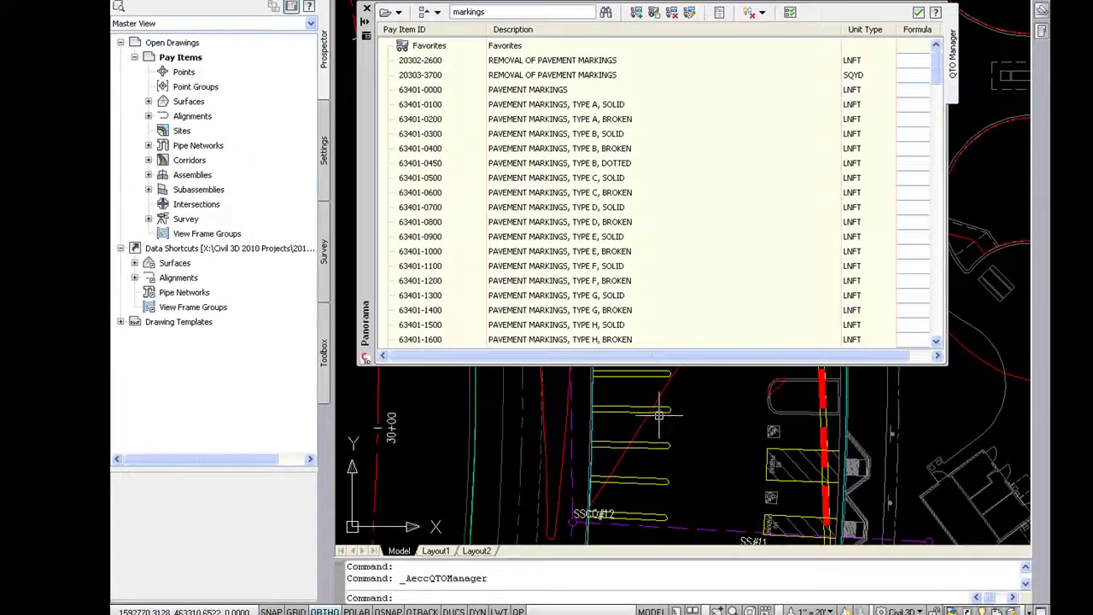
pyautogui.moveTo(659, 414)
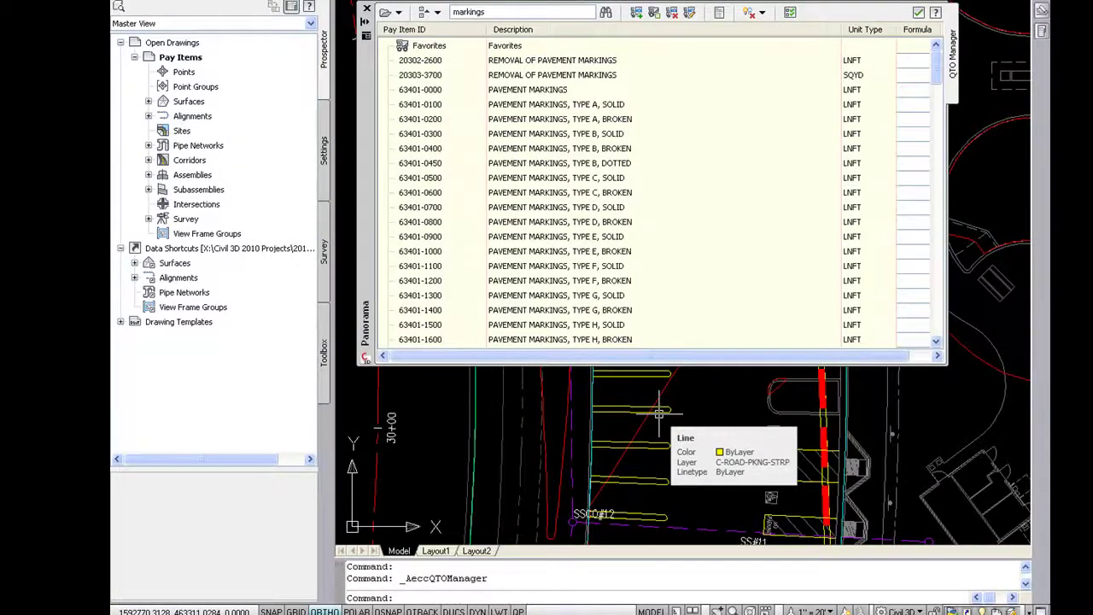
pyautogui.scroll(2, 660, 414)
pyautogui.click(663, 411)
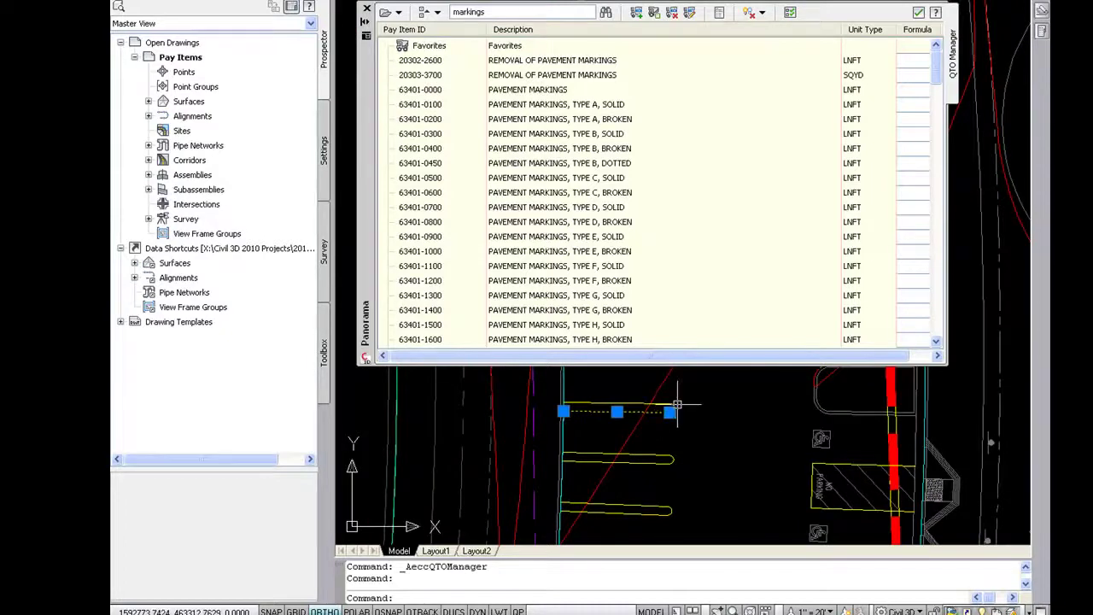
pyautogui.rightClick(679, 414)
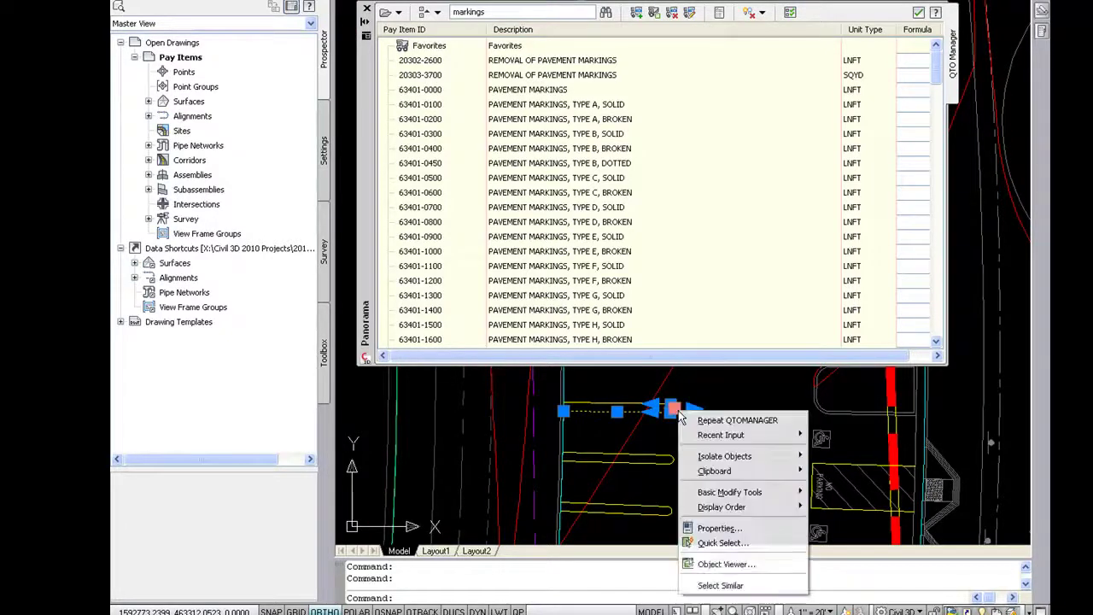
pyautogui.click(725, 585)
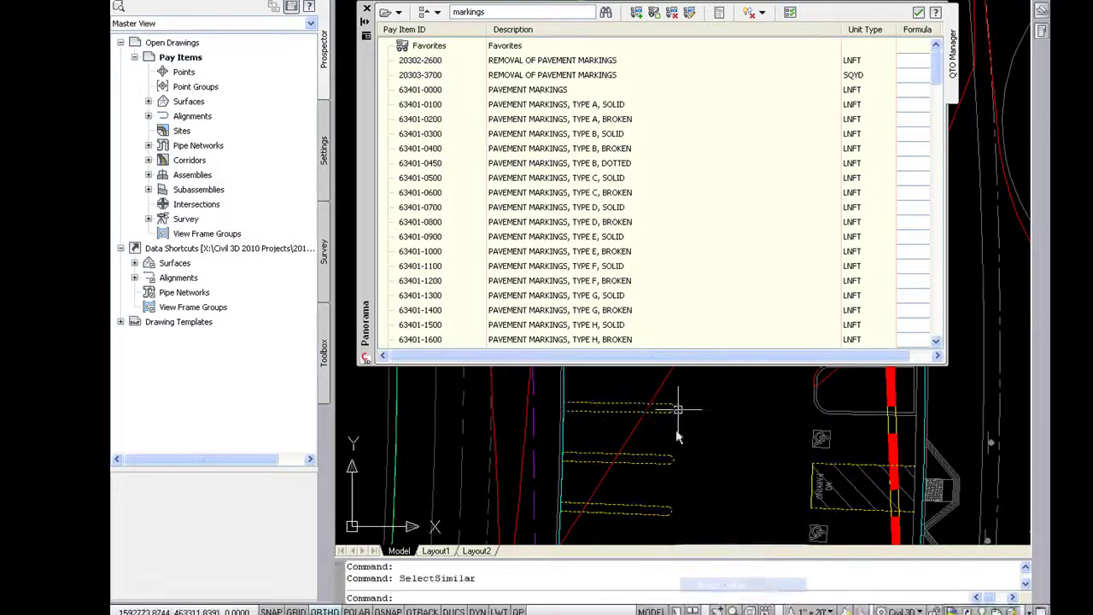
pyautogui.rightClick(547, 140)
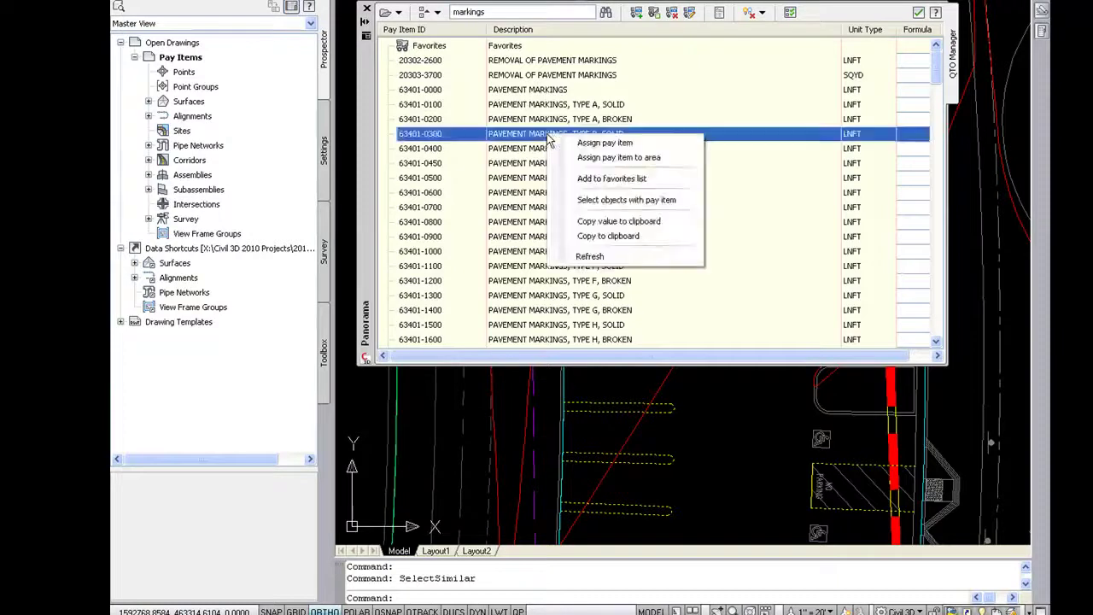
pyautogui.click(603, 143)
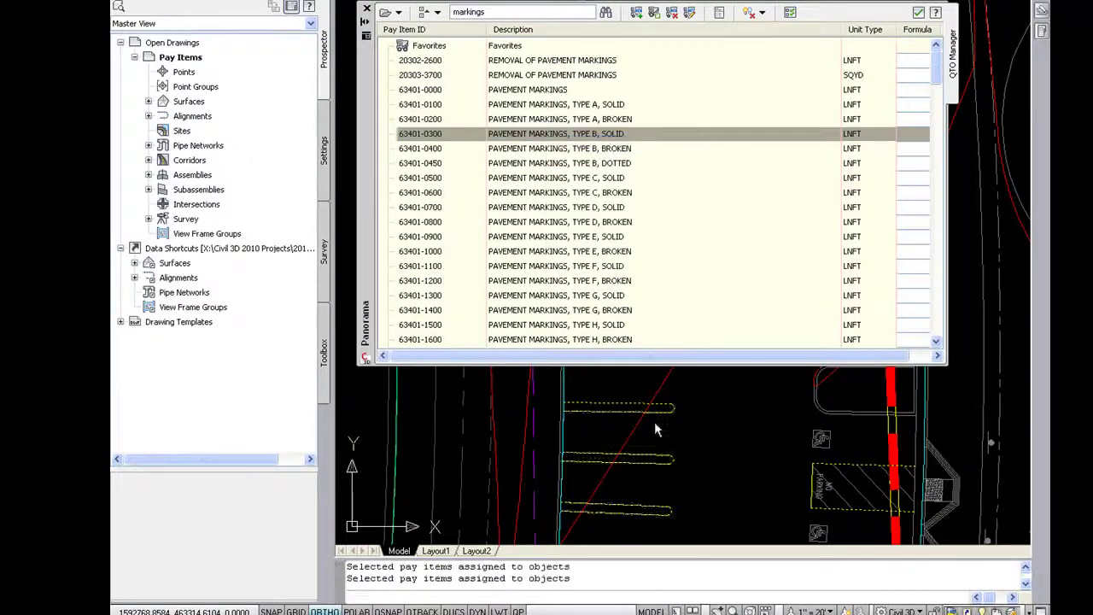
pyautogui.press('Escape')
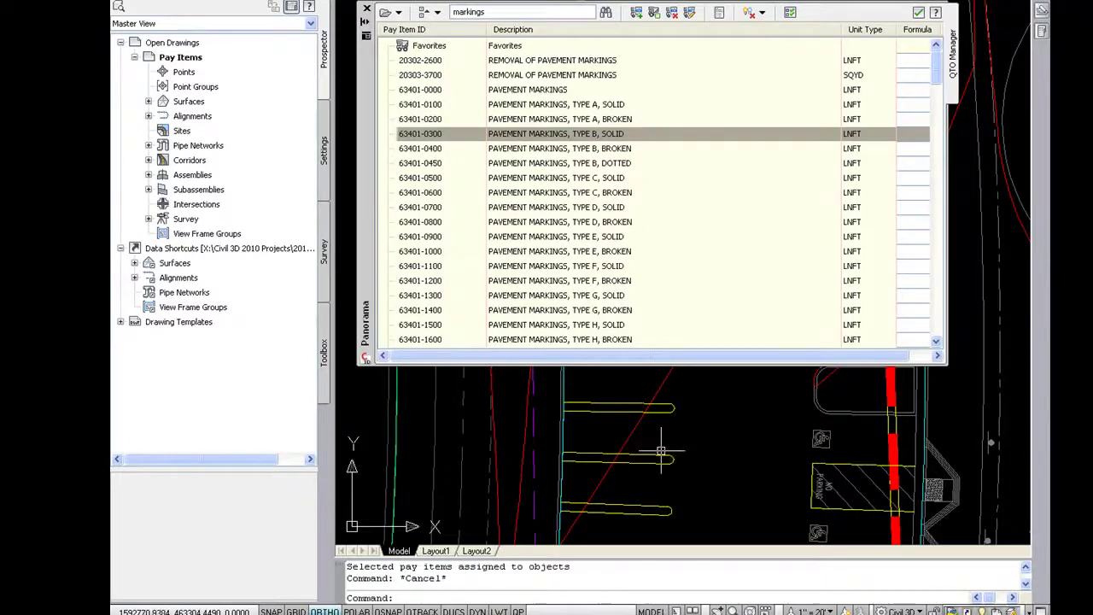
pyautogui.moveTo(659, 456)
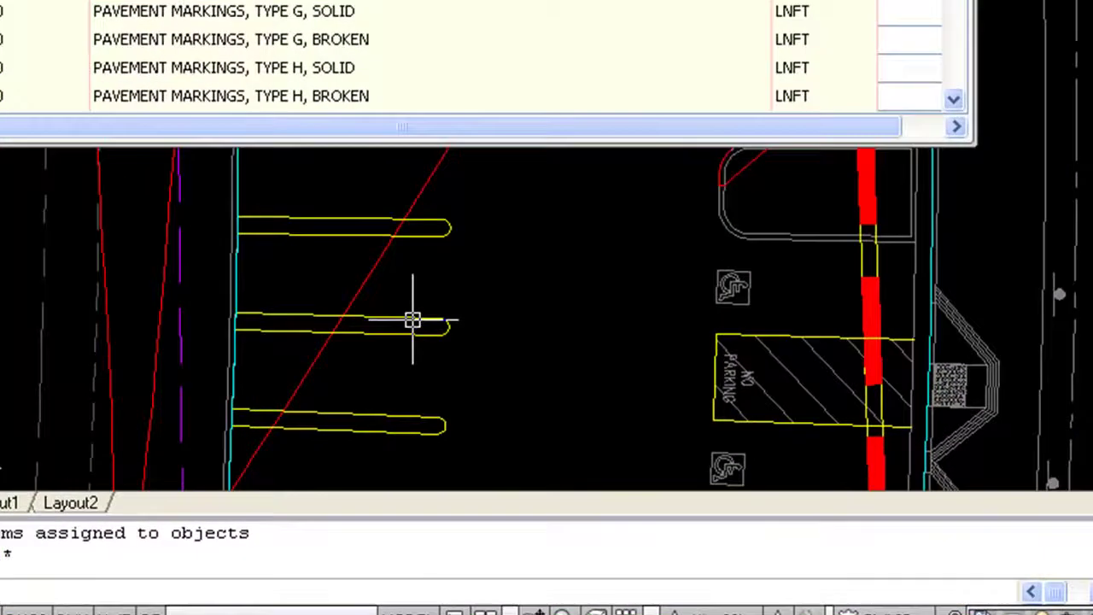
pyautogui.moveTo(466, 350)
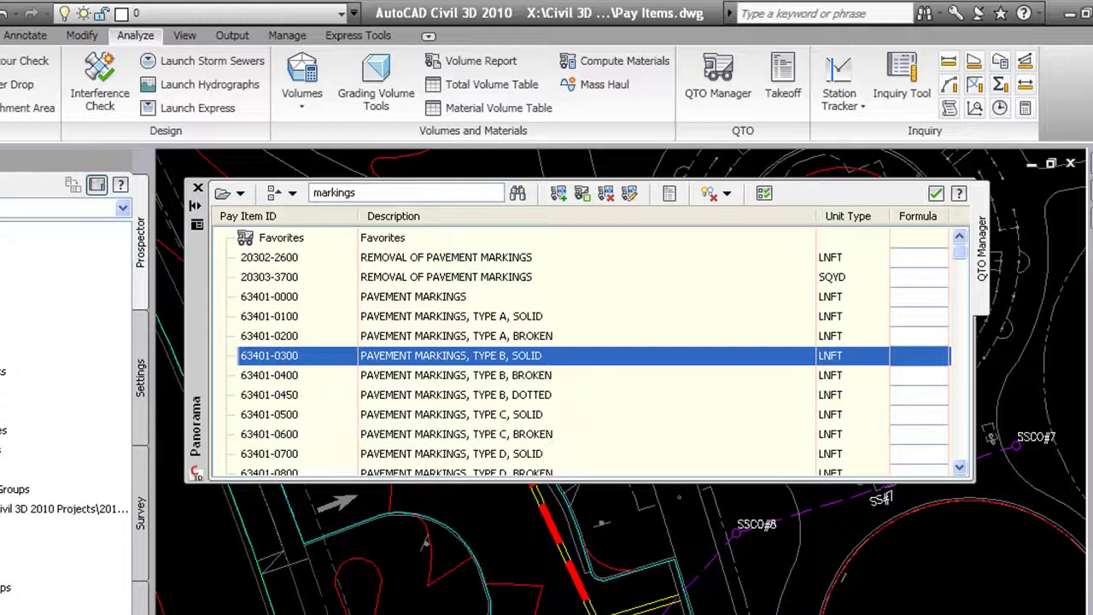
# Step: Replace the pay item filter text with "sewer" and apply the filter
pyautogui.click(393, 193)
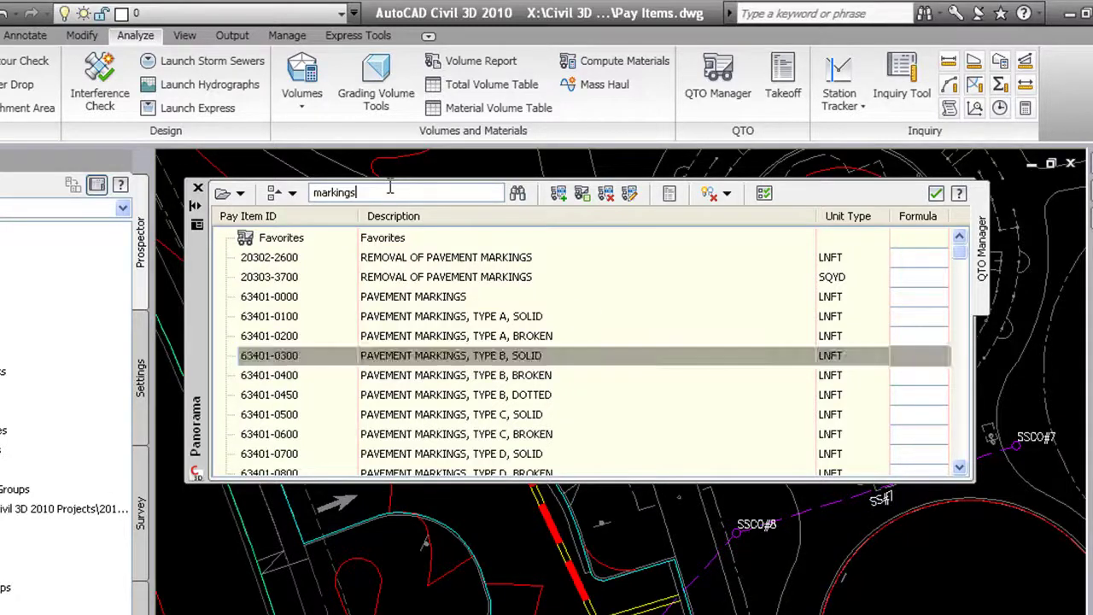
pyautogui.doubleClick(367, 193)
pyautogui.write('sewer')
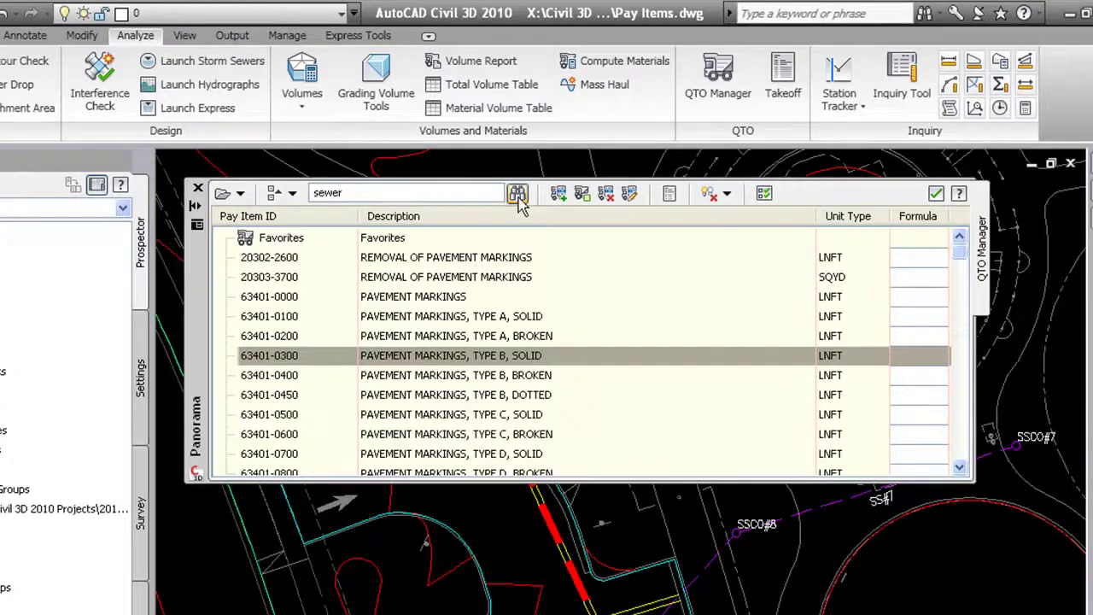
pyautogui.click(518, 194)
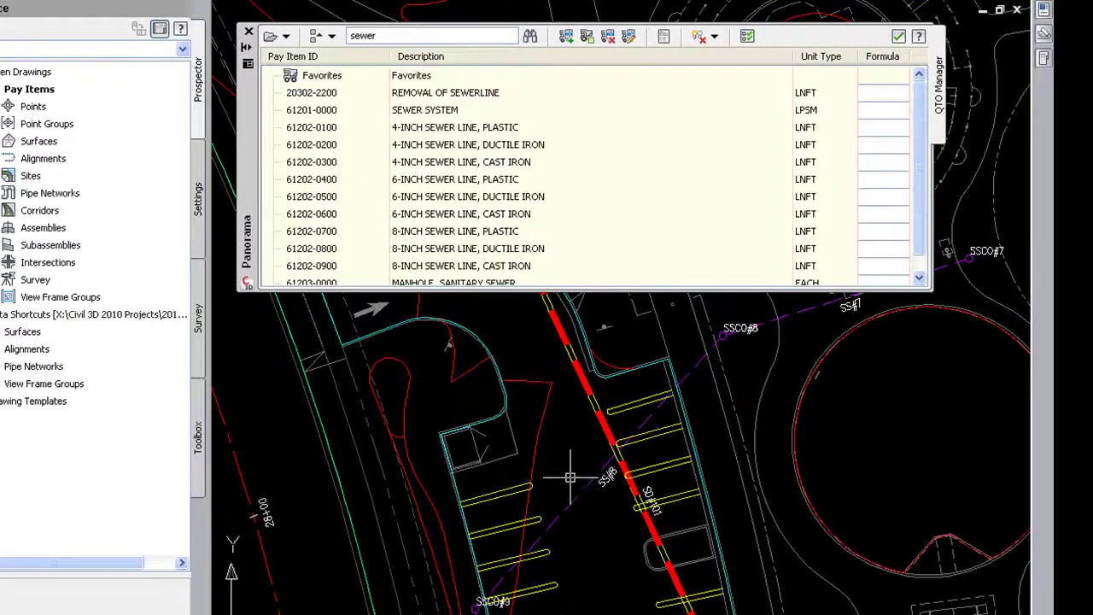
# Step: Select all the sanitary sewer pipes with Select Similar and assign them pay item 61202-0400, 6-INCH SEWER LINE, PLASTIC
pyautogui.click(572, 503)
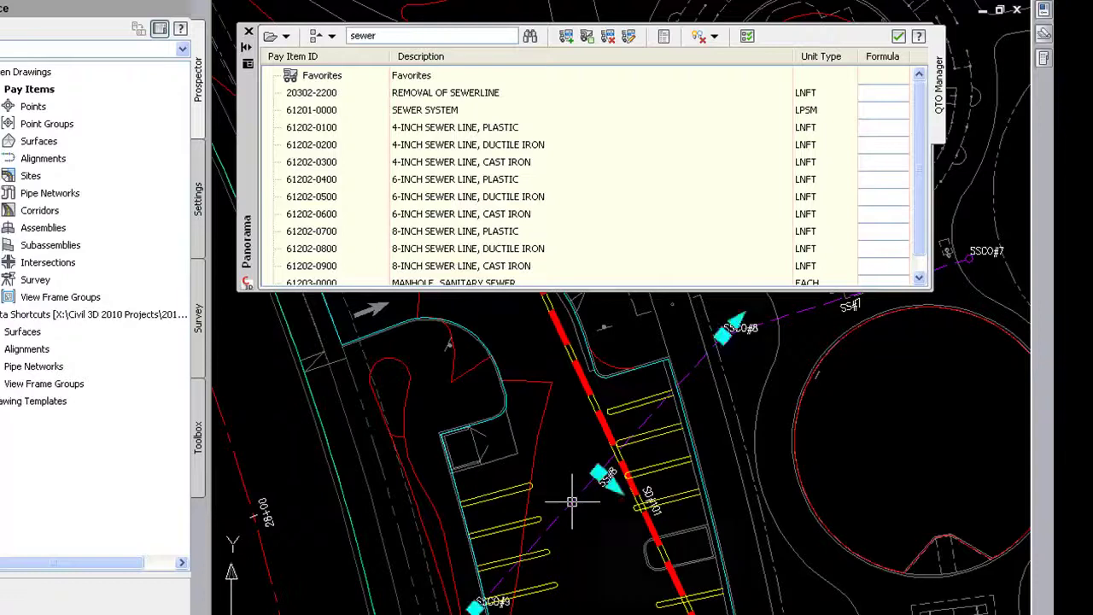
pyautogui.rightClick(571, 503)
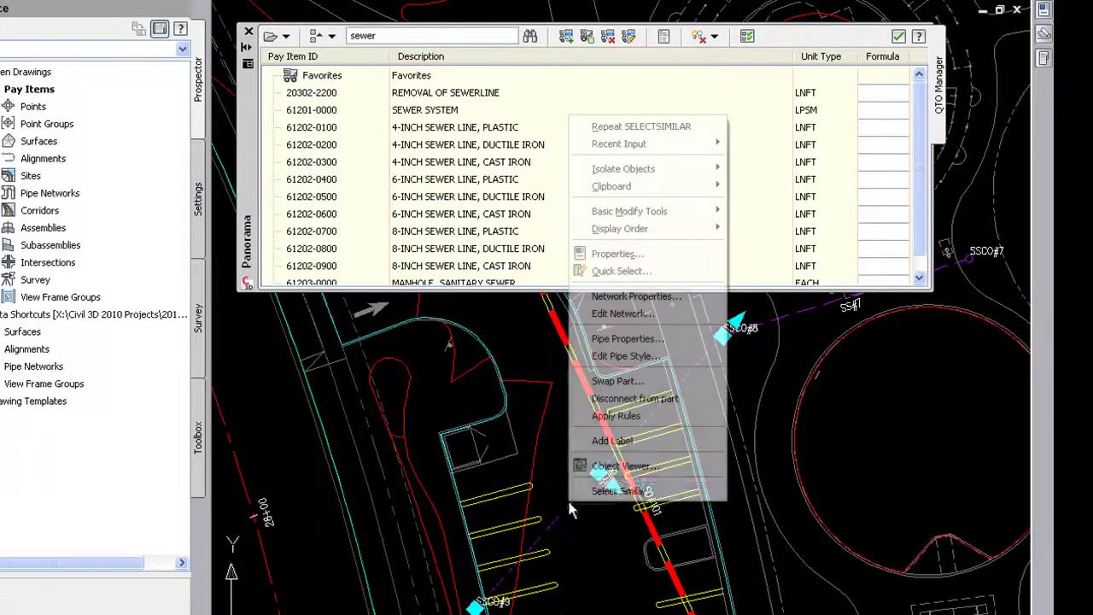
pyautogui.click(642, 489)
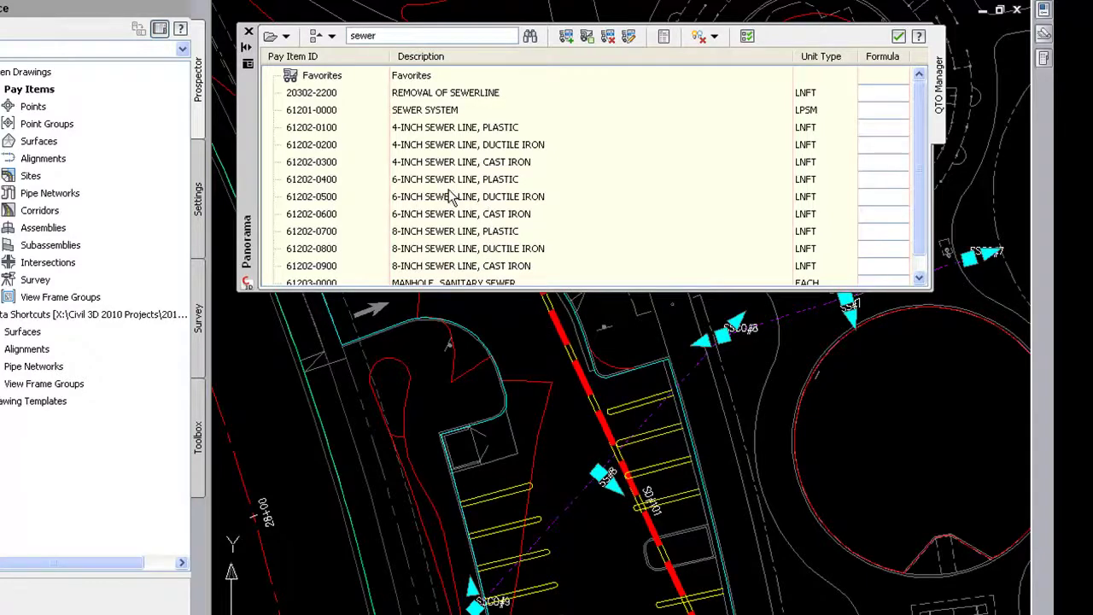
pyautogui.rightClick(437, 180)
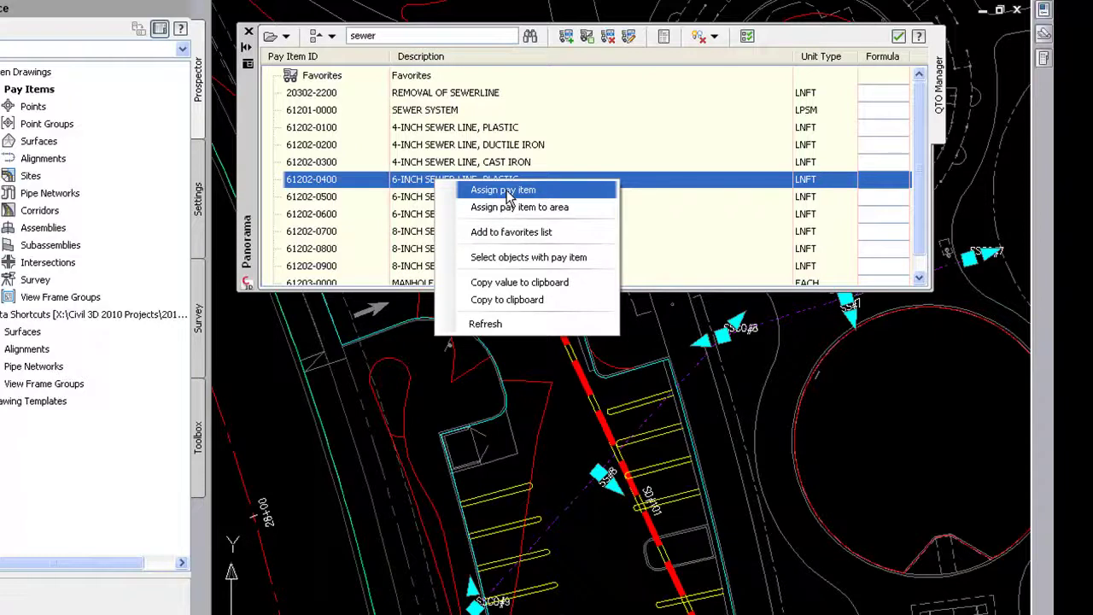
pyautogui.click(506, 190)
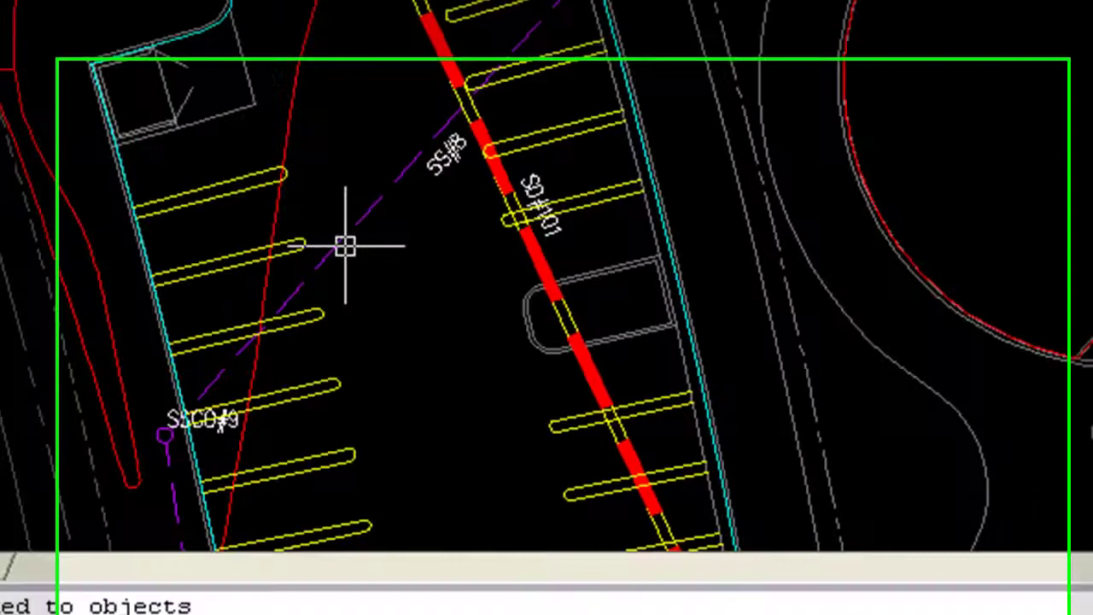
pyautogui.moveTo(375, 211)
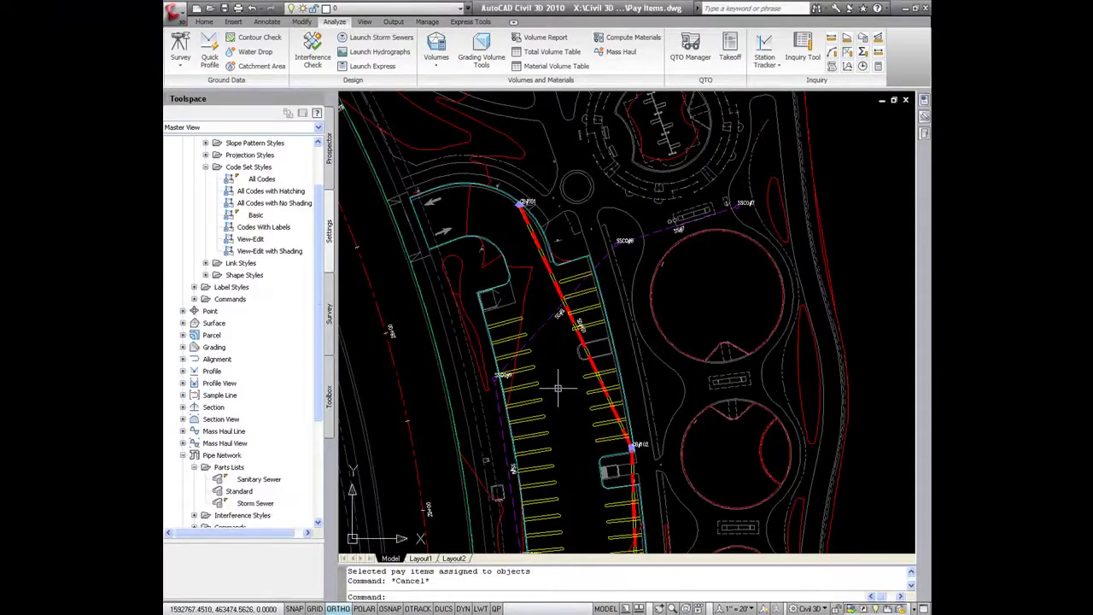
# Step: Open the Storm Sewer network parts list for editing and view the pay items of its pipes
pyautogui.moveTo(557, 387)
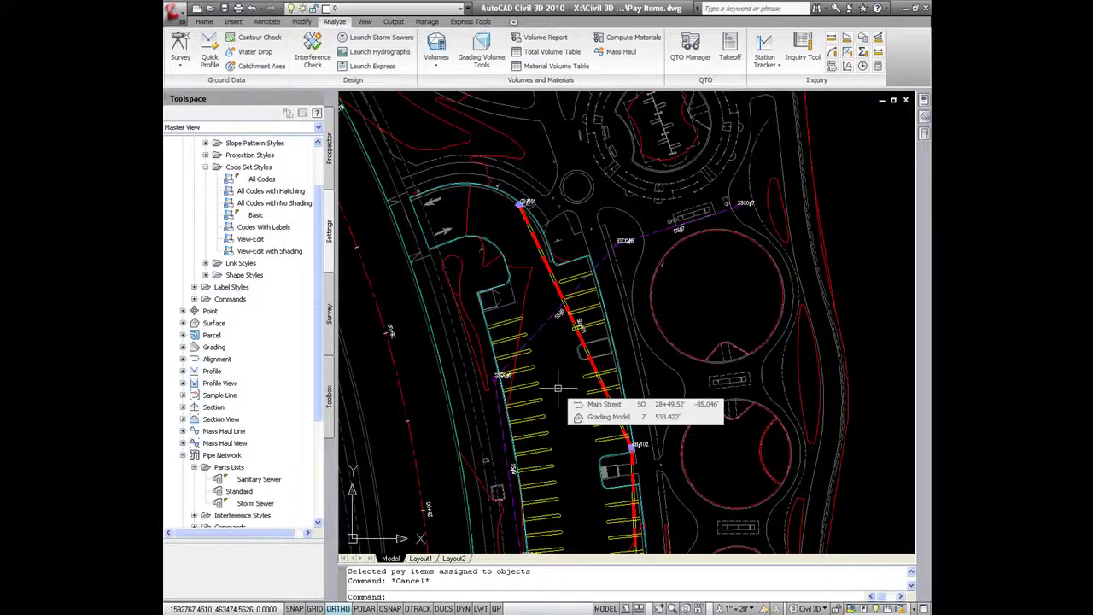
pyautogui.rightClick(247, 505)
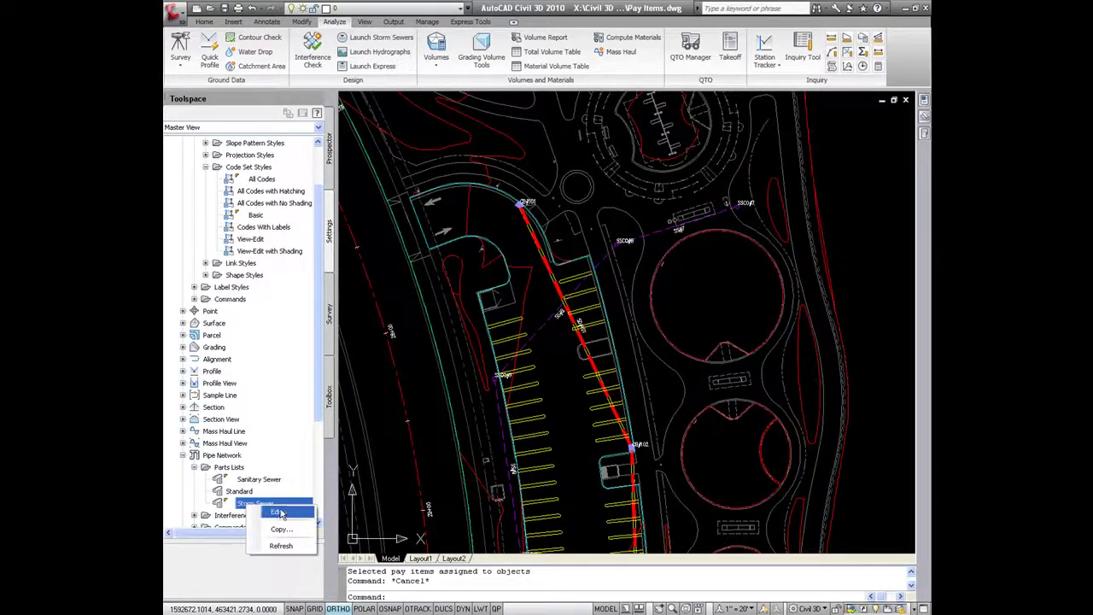
pyautogui.click(285, 517)
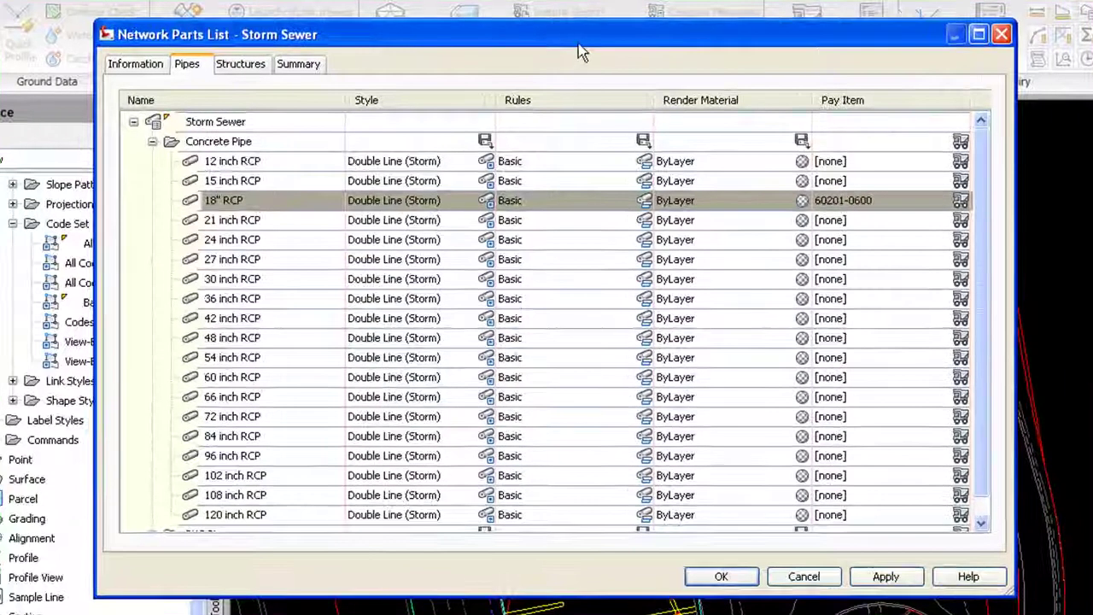
pyautogui.moveTo(579, 47); pyautogui.dragTo(590, 168)
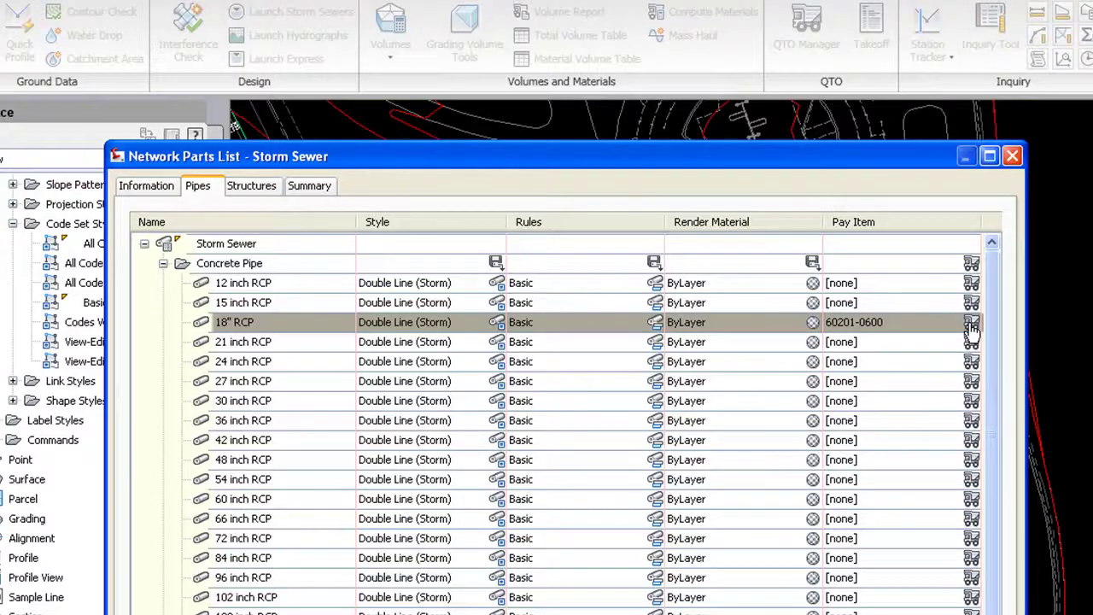
pyautogui.click(239, 190)
pyautogui.click(197, 188)
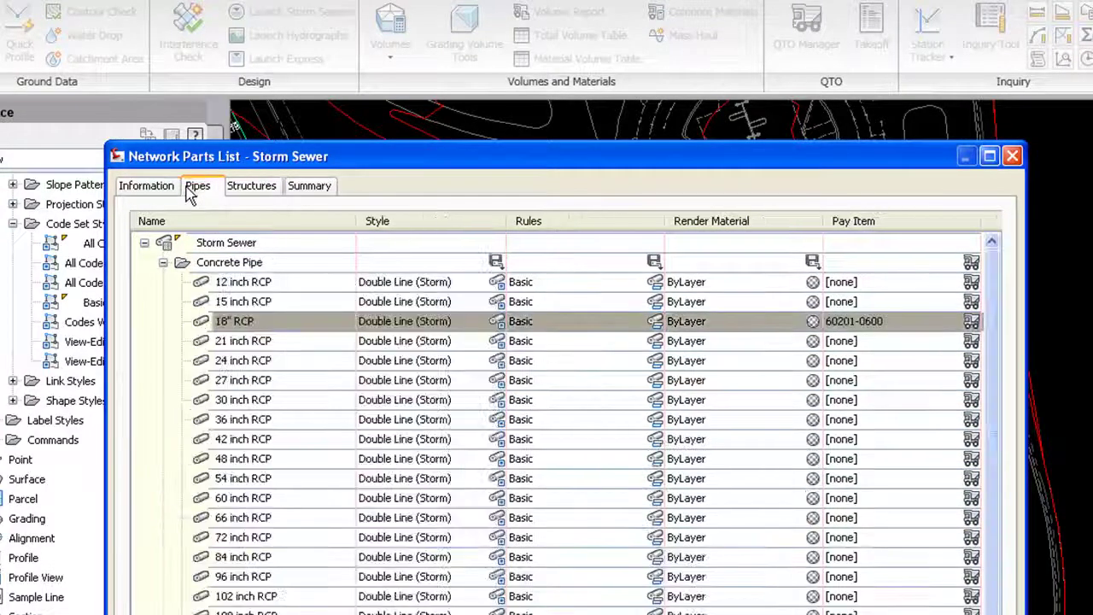
# Step: Examine the pay item assigned to the 18" RCP pipe and the pay items available to add, and close without changes
pyautogui.click(971, 324)
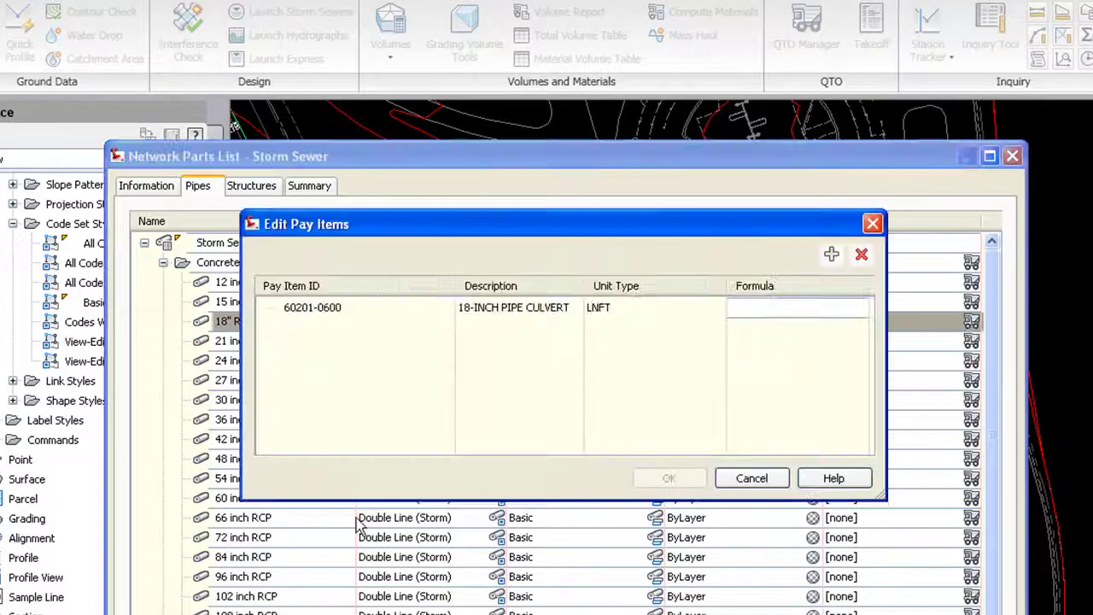
pyautogui.click(346, 309)
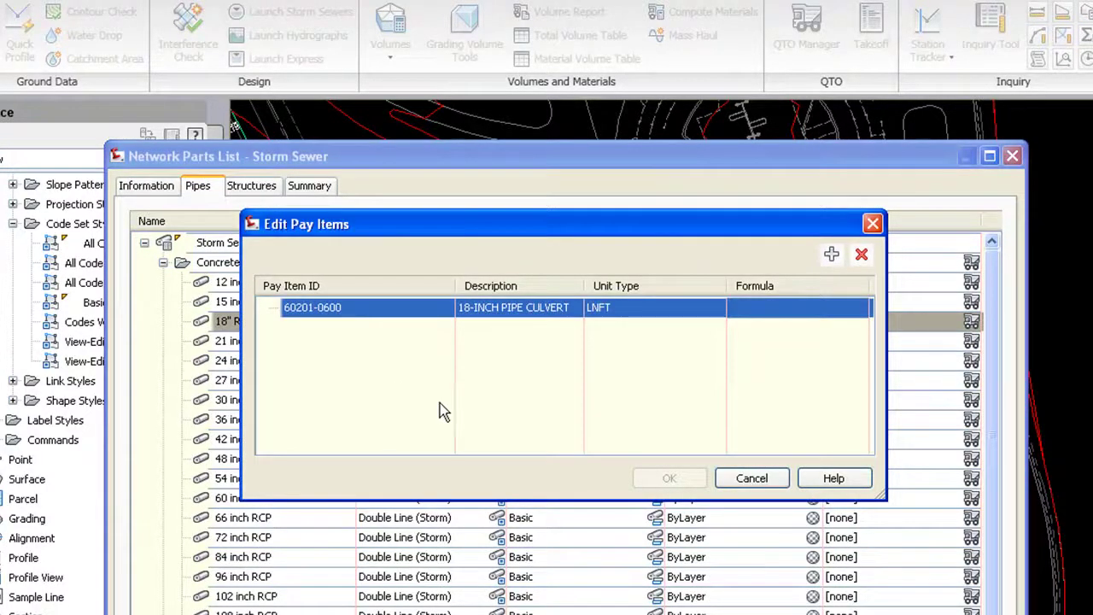
pyautogui.click(832, 256)
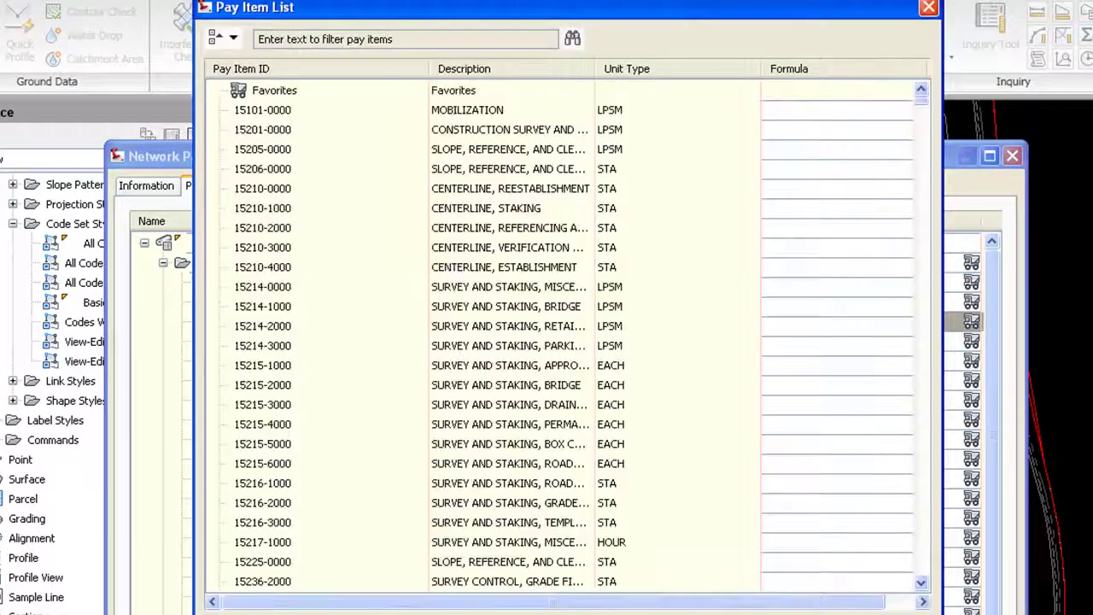
pyautogui.moveTo(523, 5); pyautogui.dragTo(468, 88)
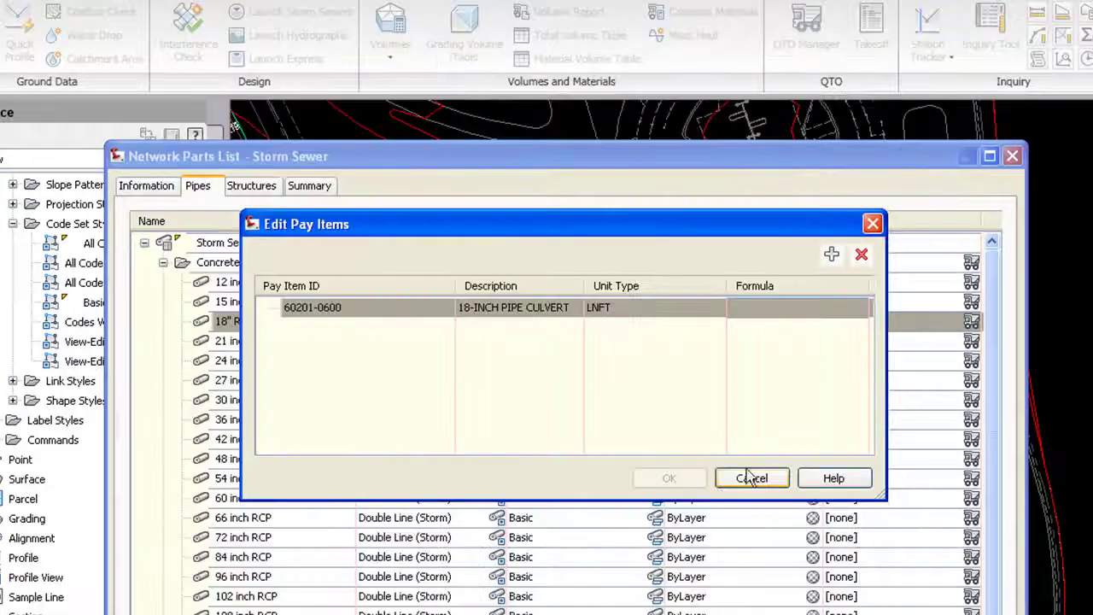
pyautogui.click(752, 478)
pyautogui.press('Return')
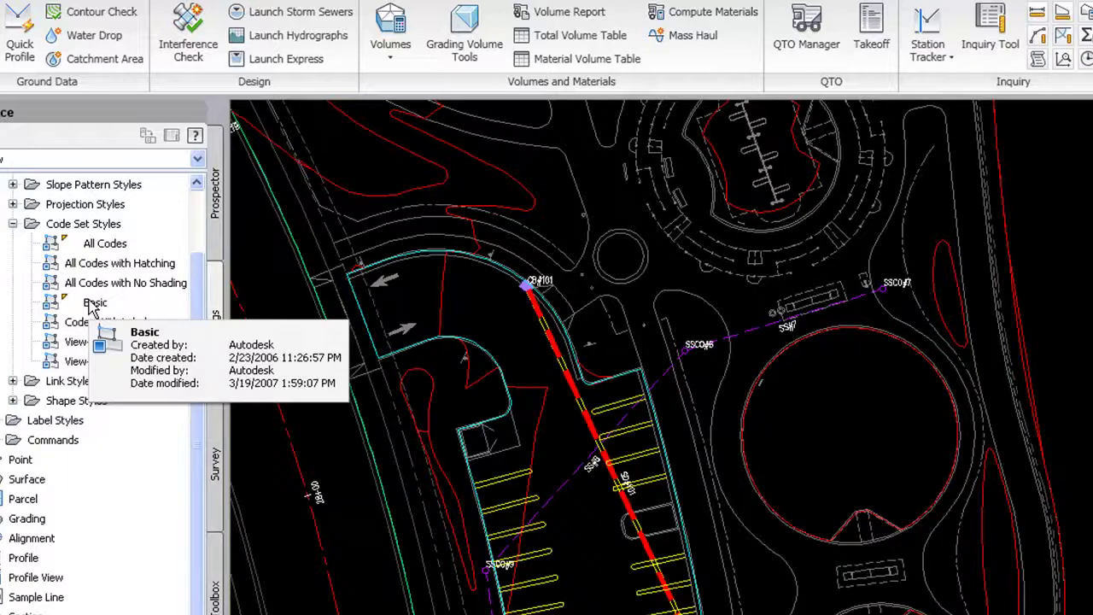
# Step: Open the All Codes code set style for editing and view the pay item assignments of its link codes
pyautogui.rightClick(107, 245)
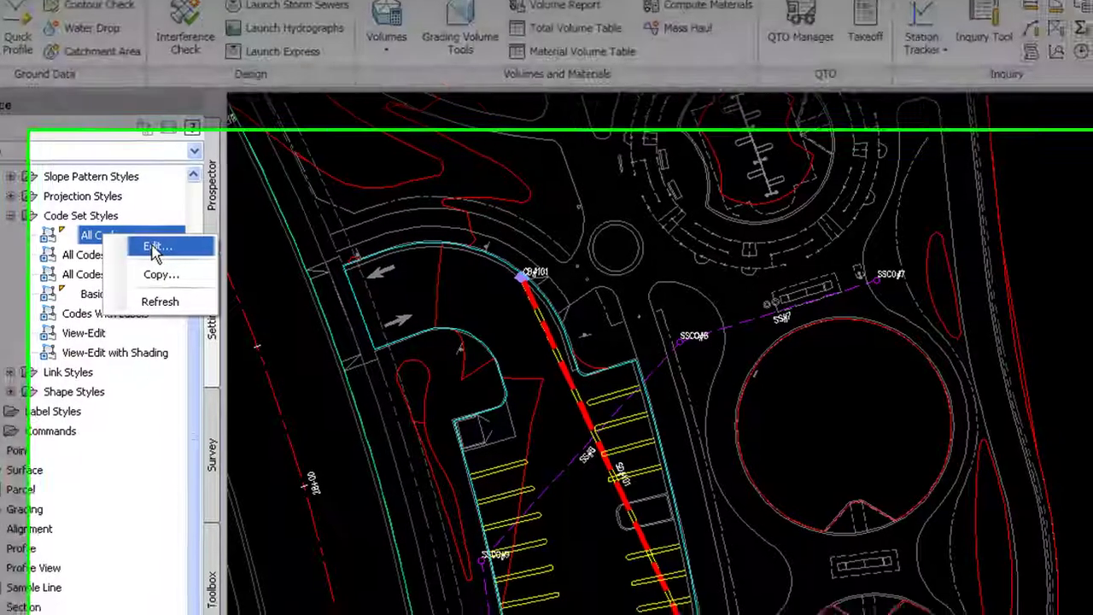
pyautogui.click(154, 253)
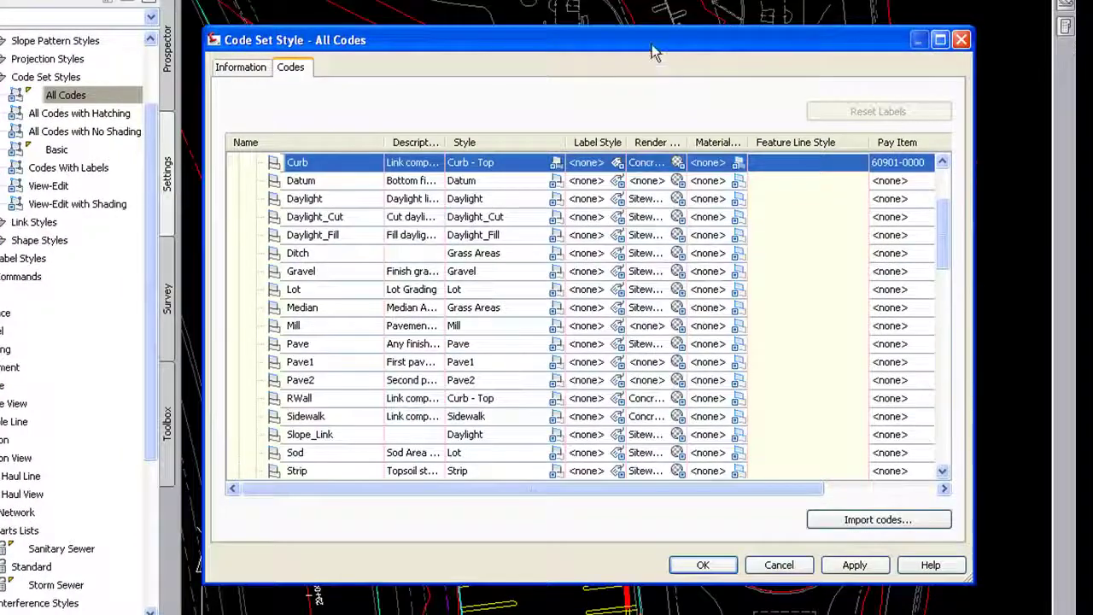
pyautogui.scroll(3, 252, 256)
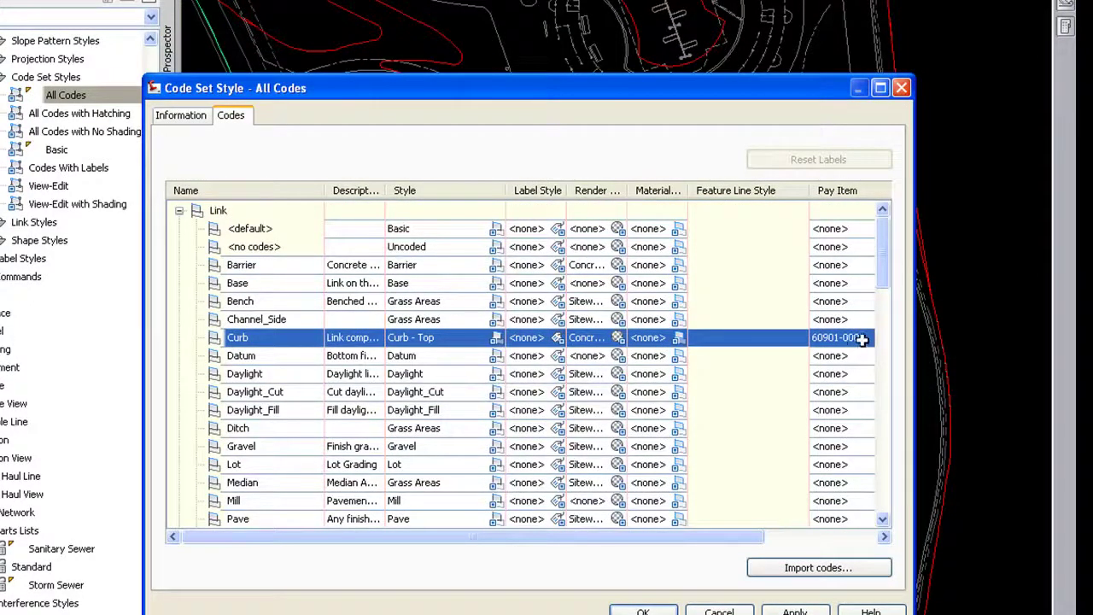
pyautogui.moveTo(720, 540); pyautogui.dragTo(638, 543)
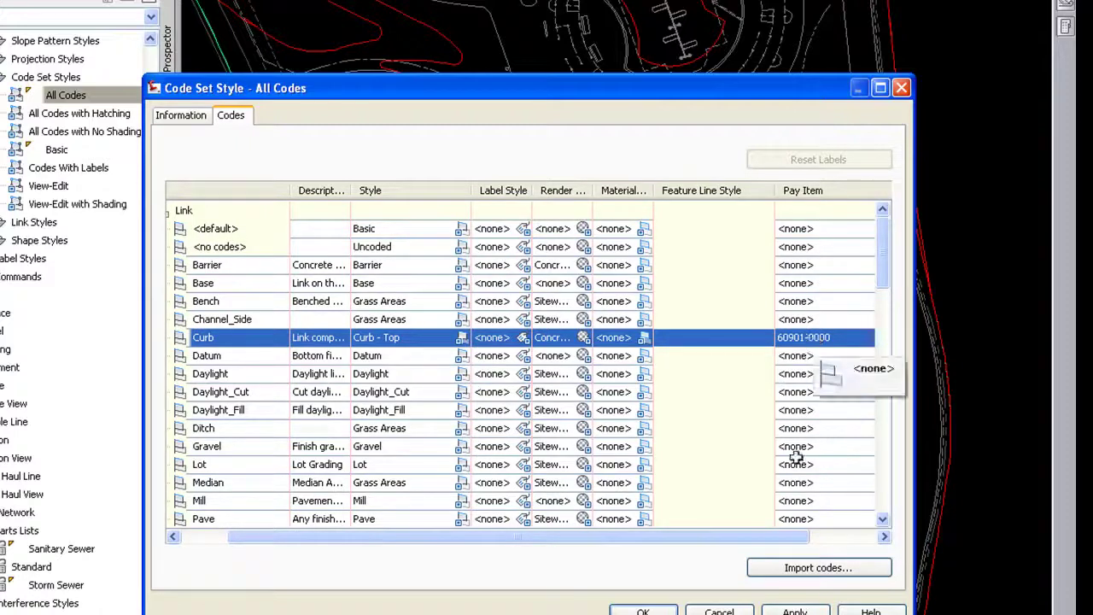
pyautogui.moveTo(781, 537); pyautogui.dragTo(854, 526)
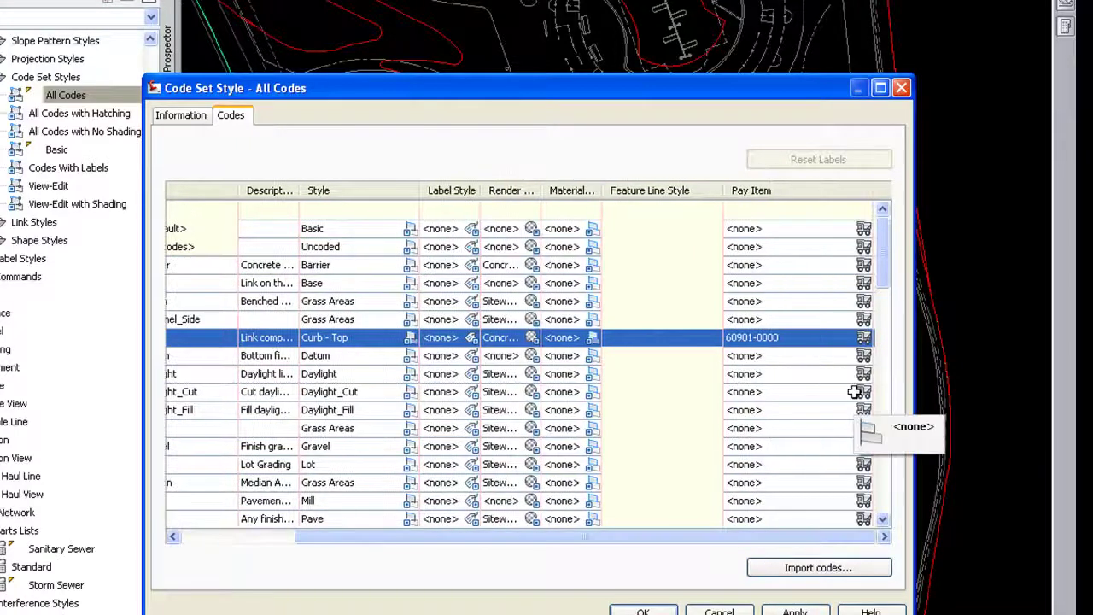
# Step: Examine the pay item assigned to the Curb link code and close the code set style
pyautogui.click(865, 338)
pyautogui.click(238, 155)
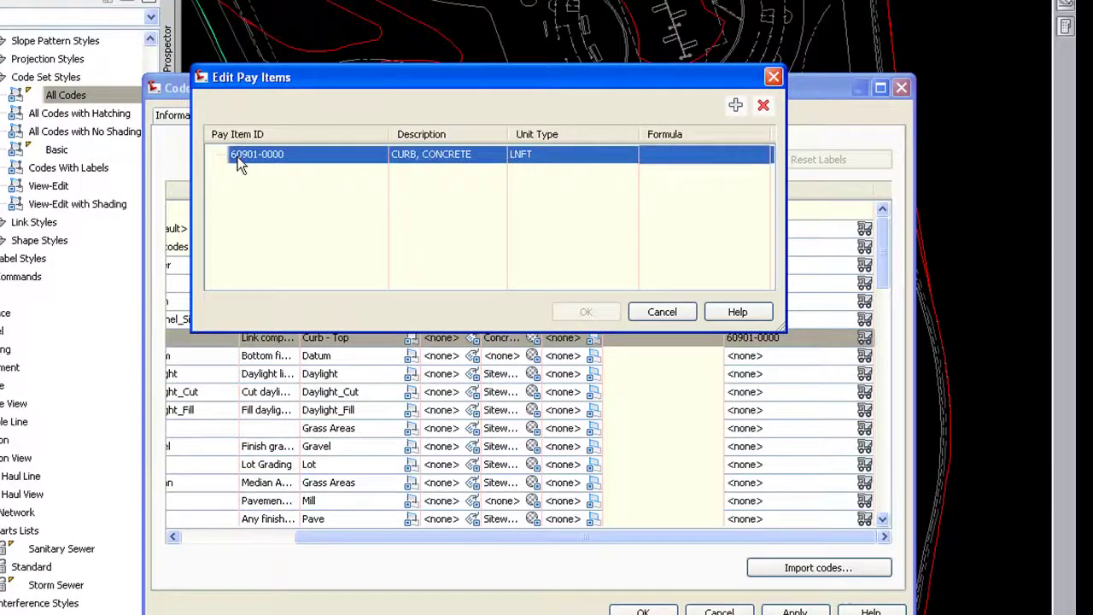
pyautogui.click(662, 312)
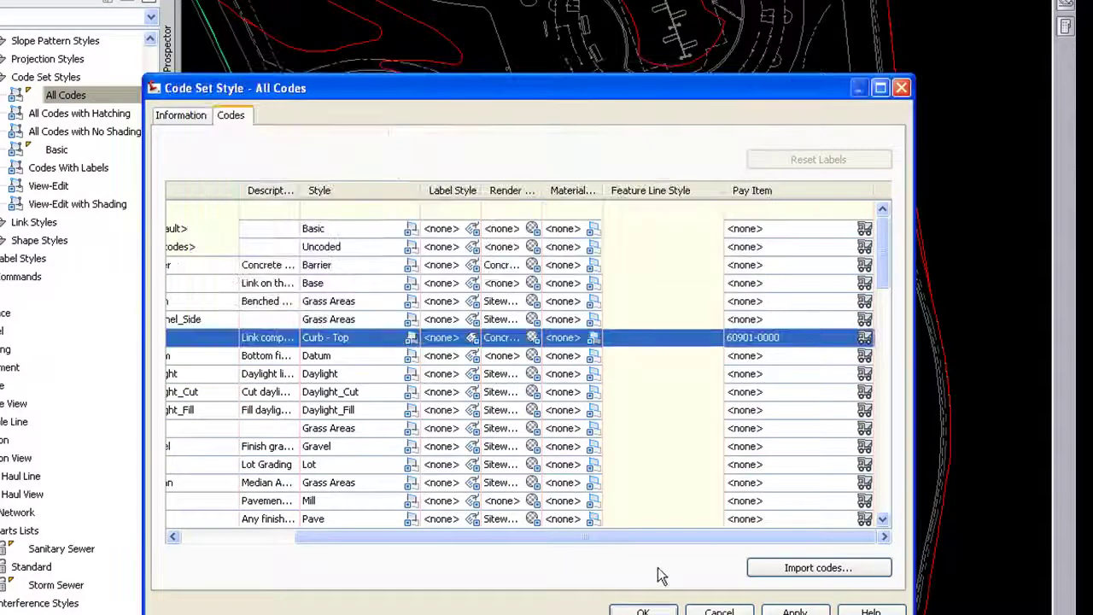
pyautogui.click(642, 612)
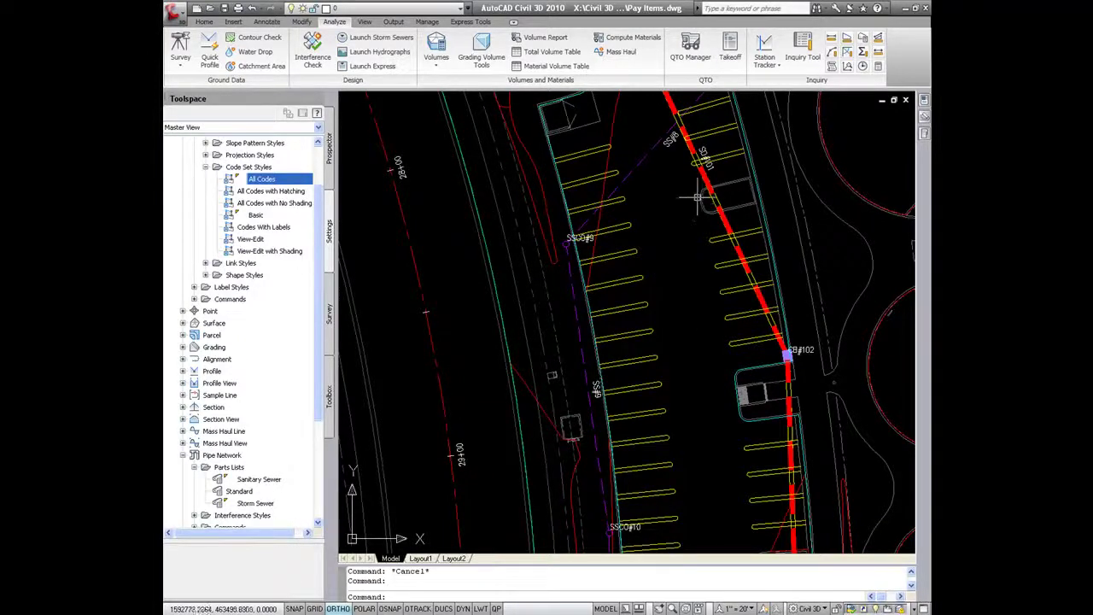
# Step: Compute a summary quantity takeoff report with the entire drawing as the report extents
pyautogui.click(730, 50)
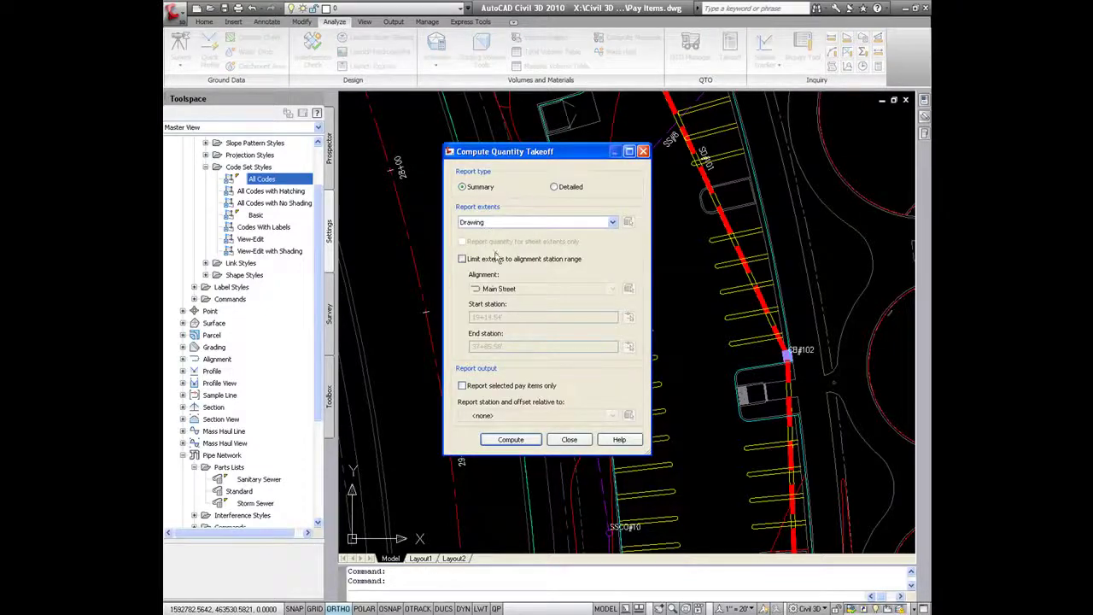
pyautogui.click(504, 438)
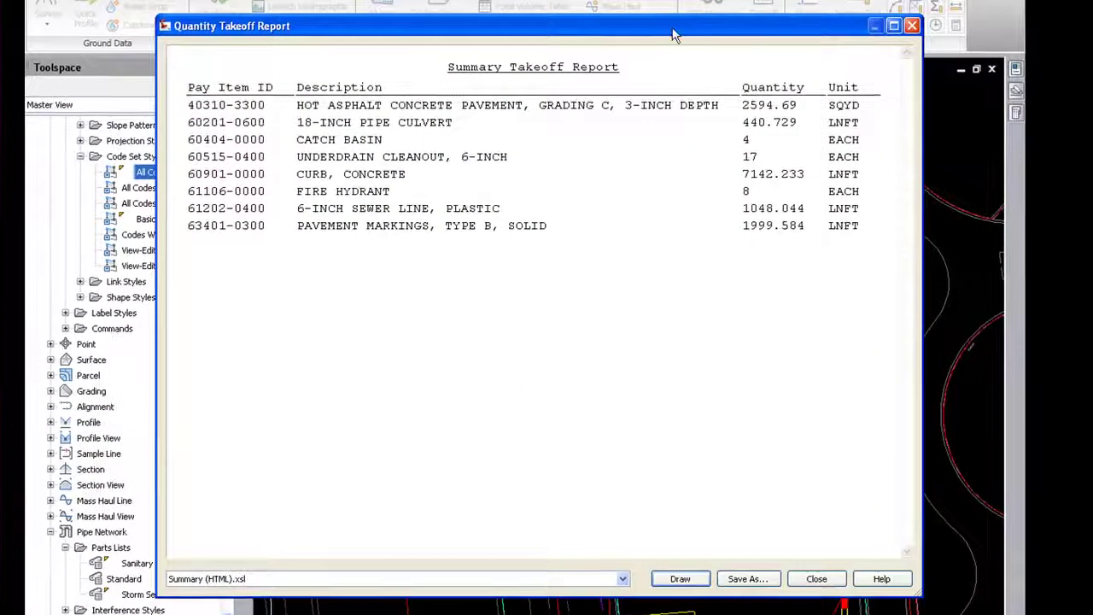
pyautogui.moveTo(673, 34); pyautogui.dragTo(674, 48)
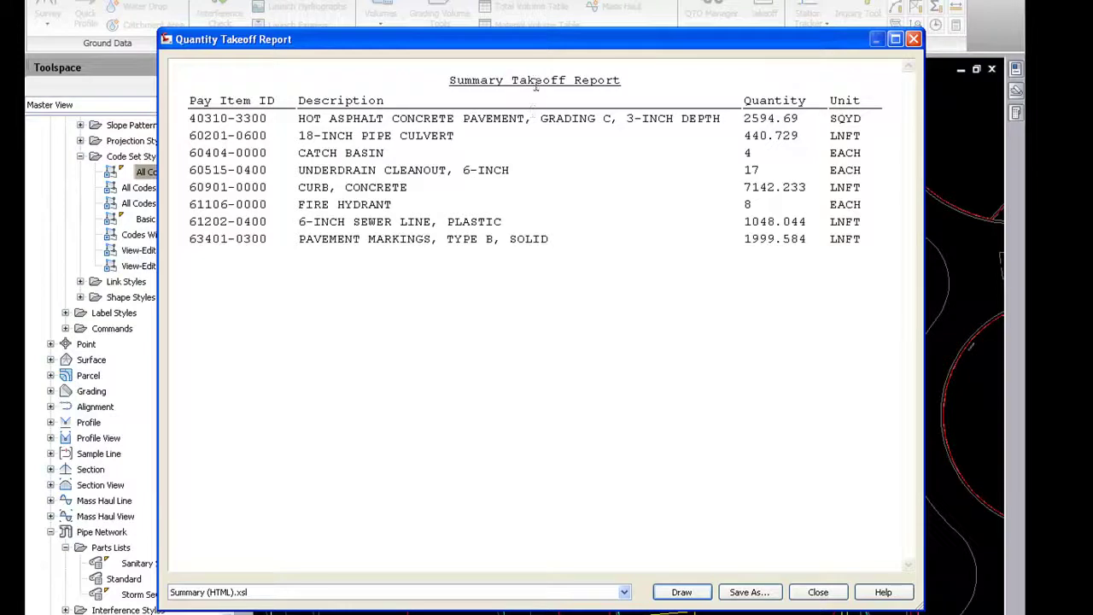
# Step: Preview the takeoff report in the Summary (TXT).xsl format and return it to Summary (HTML).xsl
pyautogui.click(625, 592)
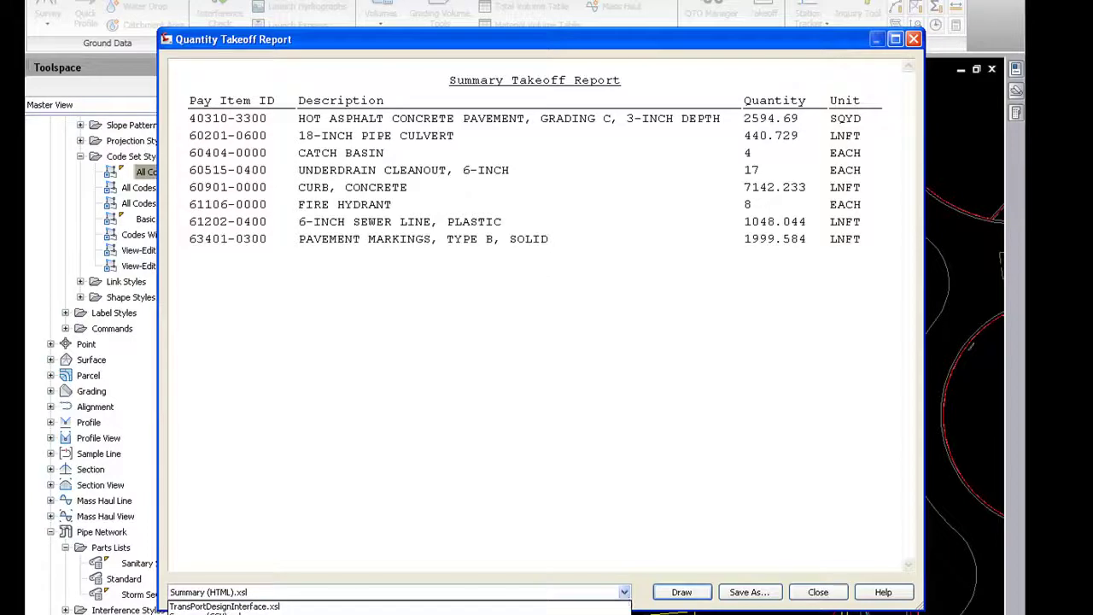
pyautogui.click(269, 607)
pyautogui.click(272, 592)
pyautogui.click(284, 609)
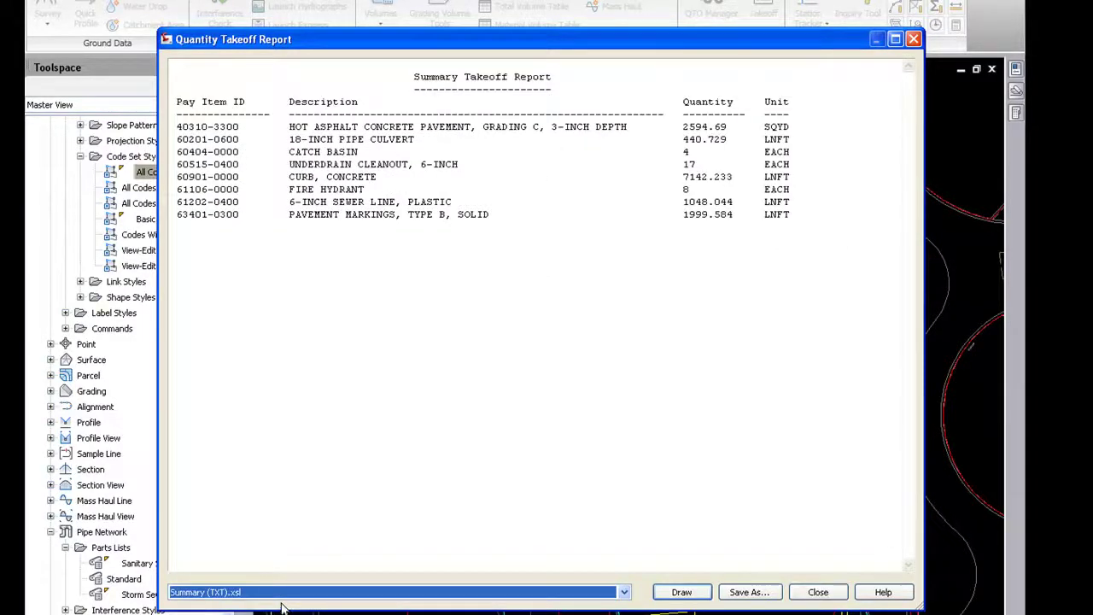
pyautogui.click(281, 594)
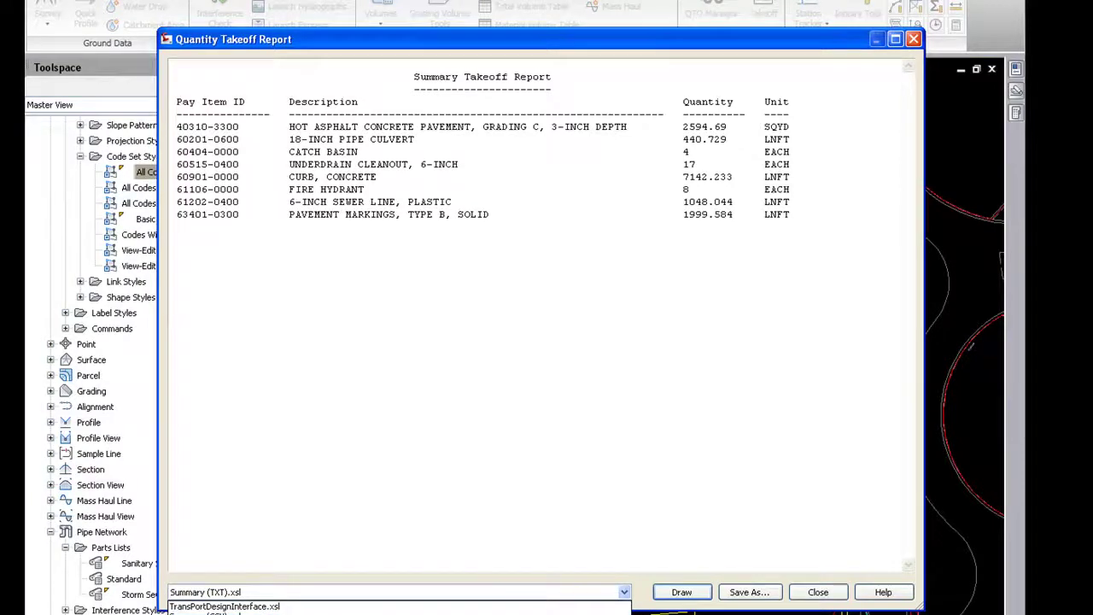
pyautogui.click(284, 613)
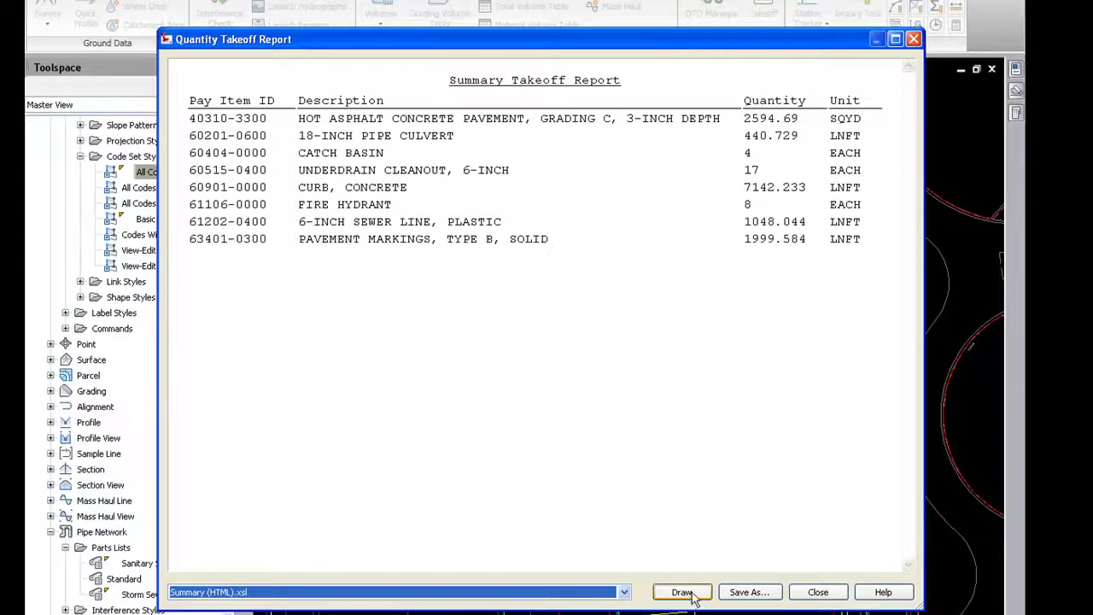
# Step: Close the takeoff report and switch to the Quantity Takeoff slide of the presentation
pyautogui.click(818, 592)
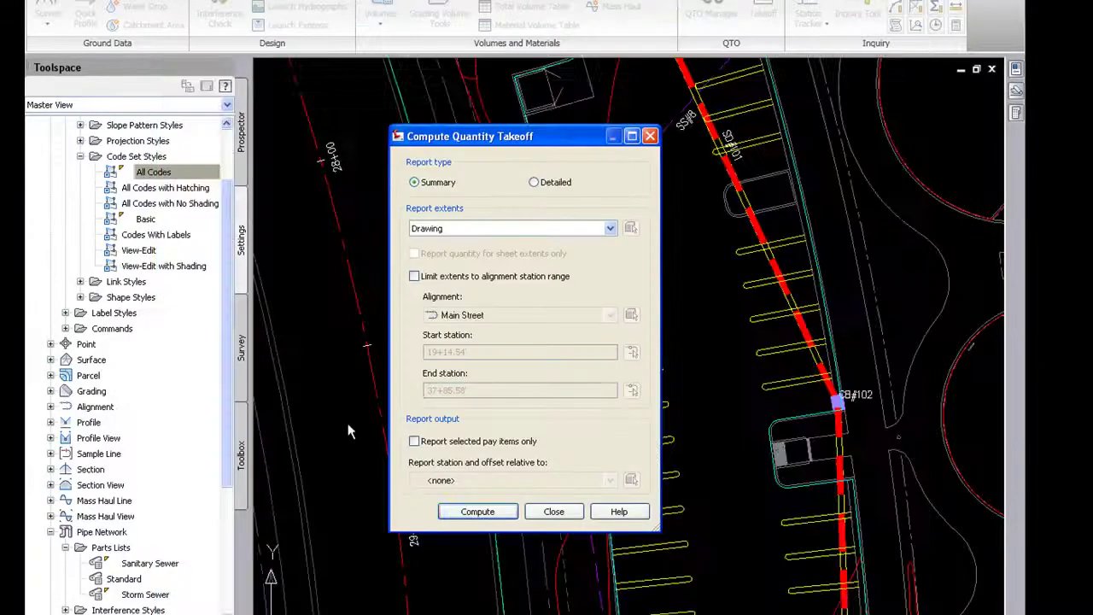
pyautogui.hotkey('alt', 'Tab')
pyautogui.hotkey('alt', 'Tab')
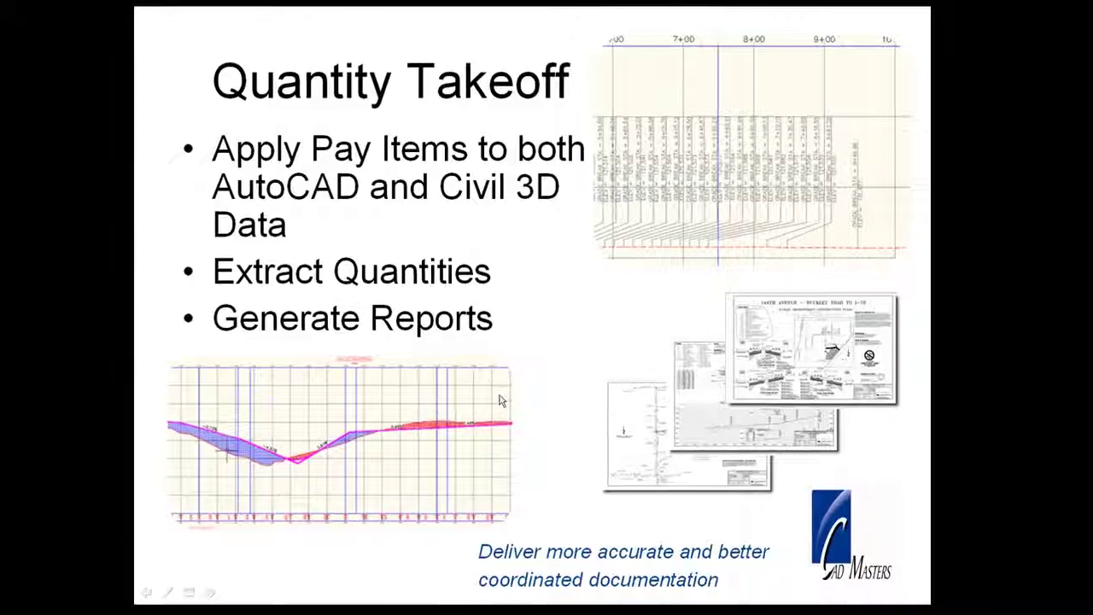